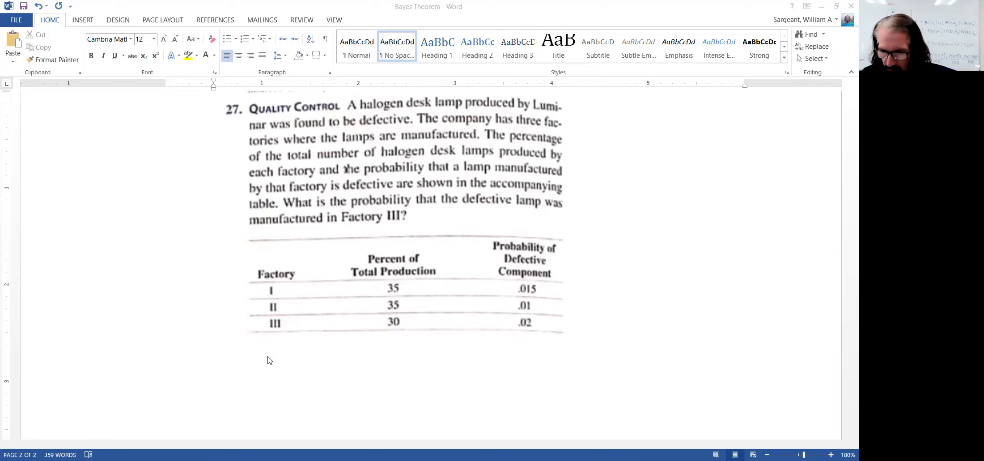
# - Delete the blank lines between the factory table and the Bayes formula
pyautogui.click(600, 315)
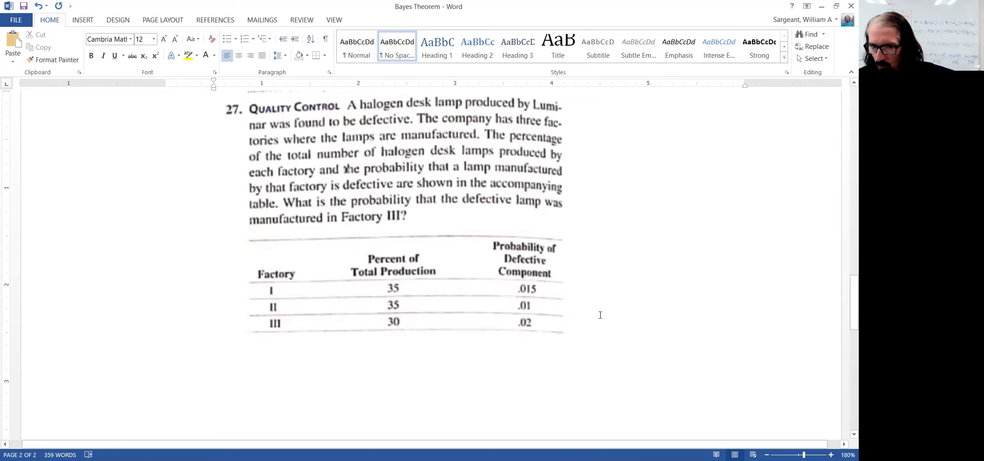
pyautogui.scroll(-3, 600, 315)
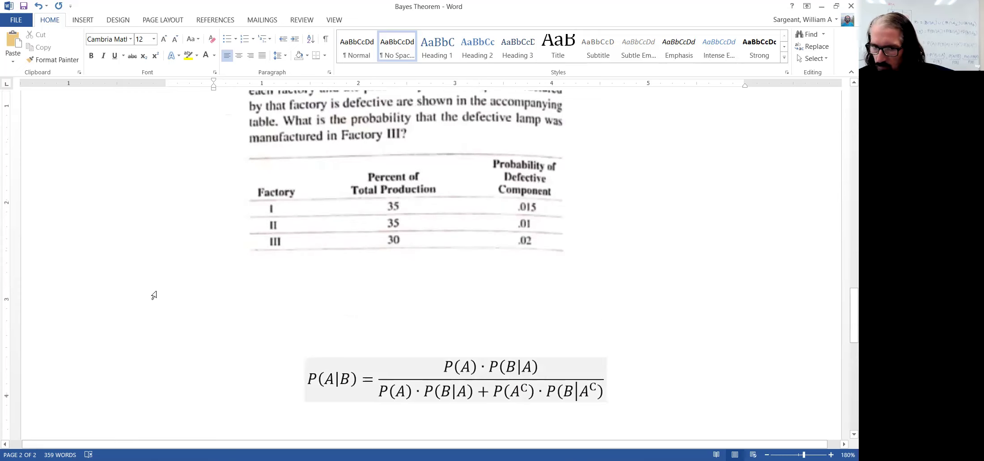
pyautogui.moveTo(154, 295); pyautogui.dragTo(144, 329)
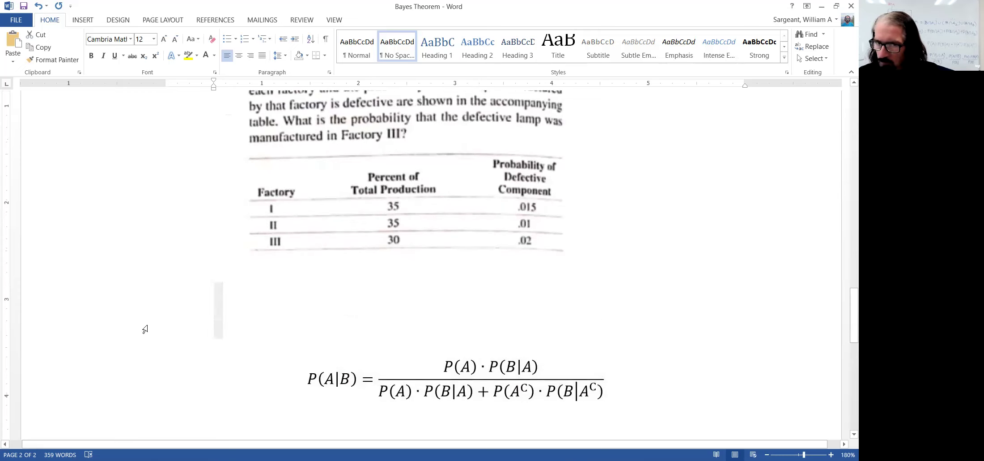
pyautogui.press('Delete')
# - Add the line A event "manufactured at factory III" above the formula
pyautogui.press('Up')
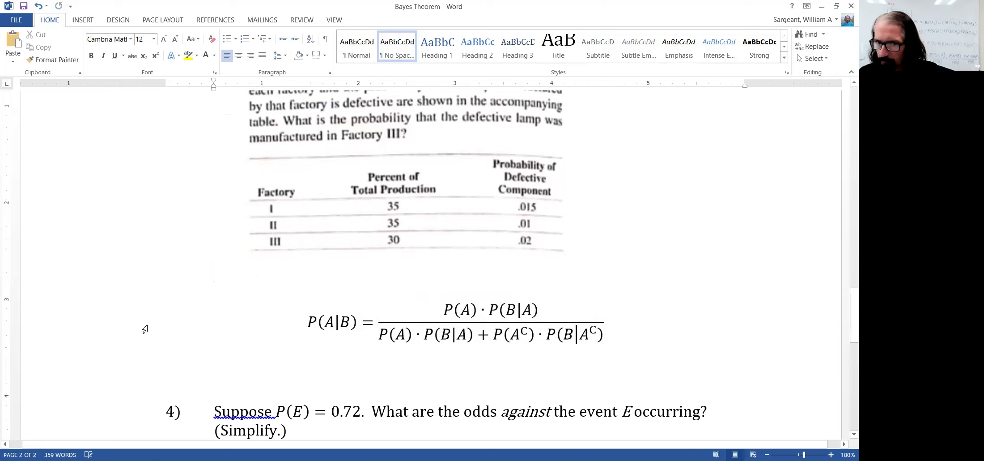
pyautogui.press('Down')
pyautogui.write('A')
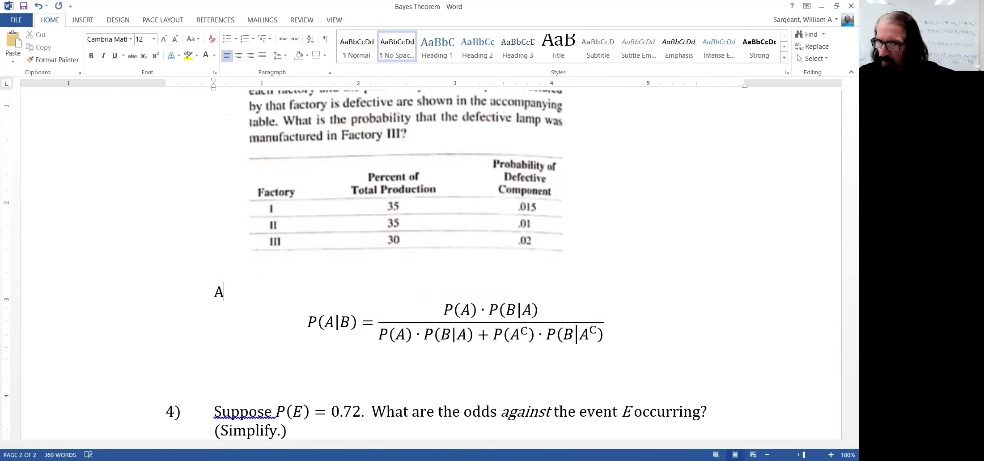
pyautogui.write(' event ')
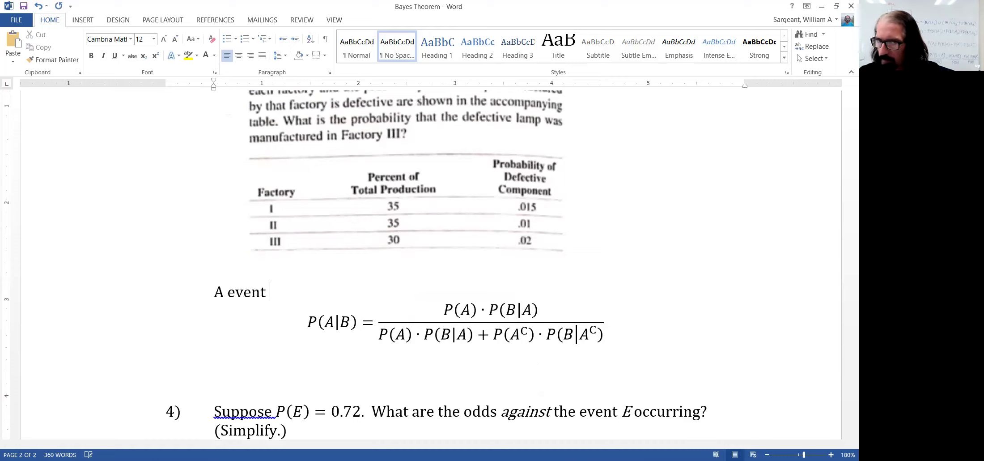
pyautogui.write('"manufa')
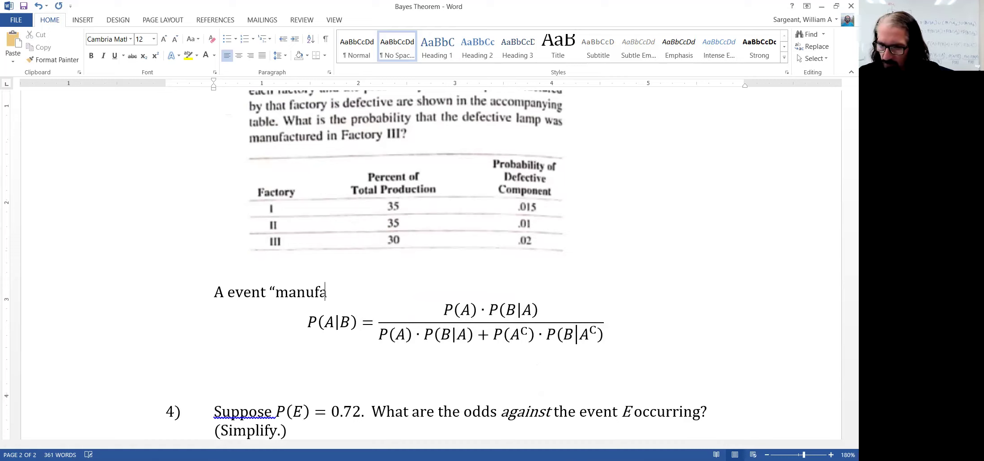
pyautogui.write('ctured ')
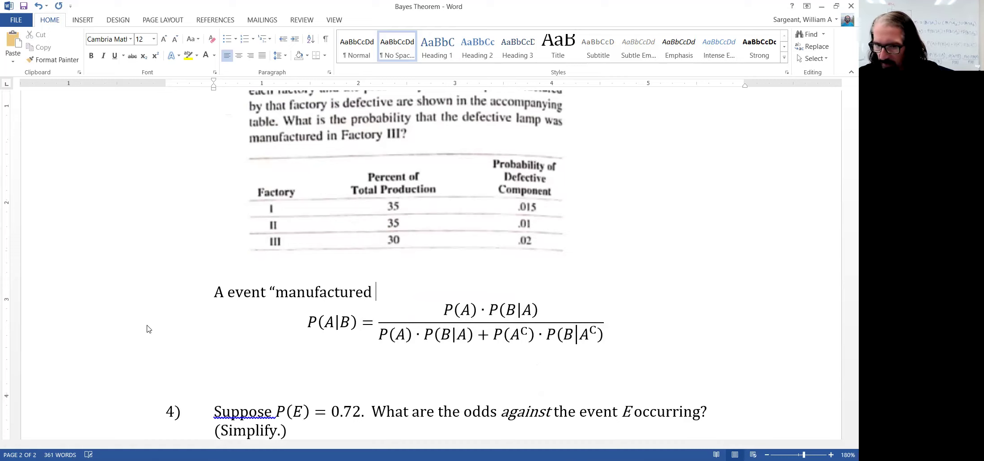
pyautogui.write('at factor')
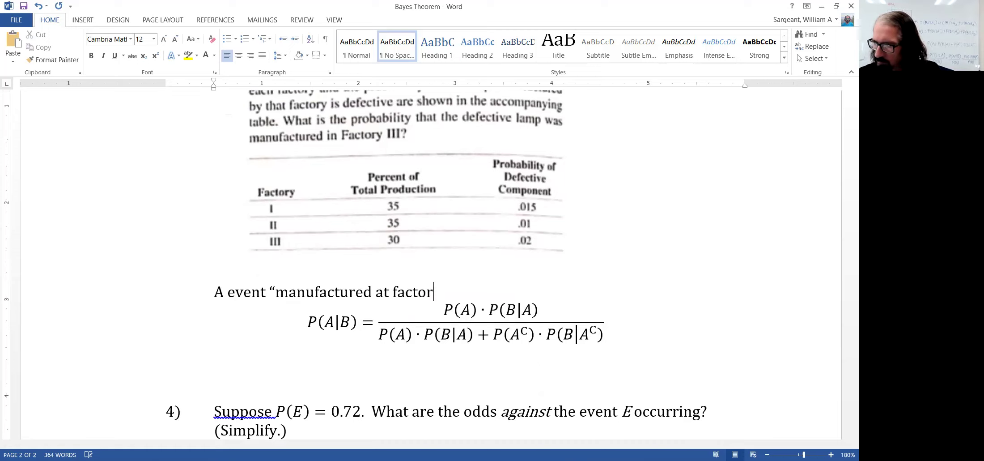
pyautogui.write('y II')
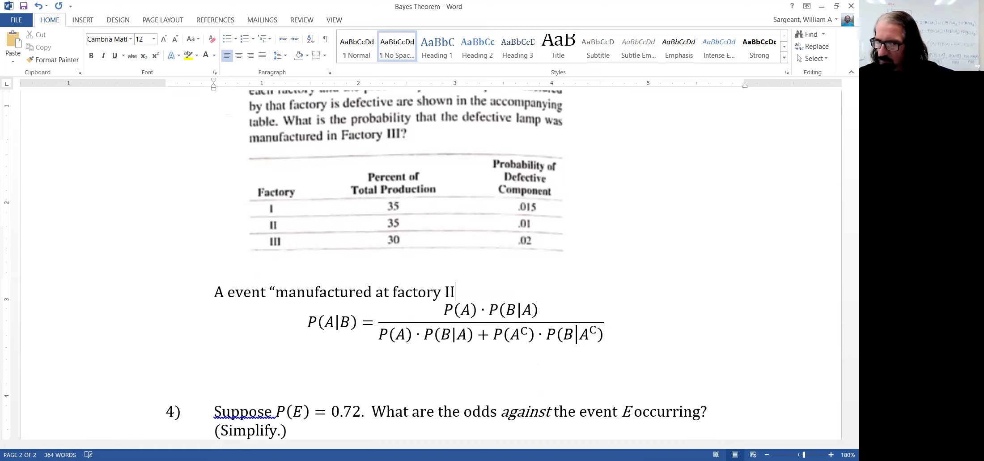
pyautogui.write('I')
pyautogui.write(':.')
pyautogui.press('Return')
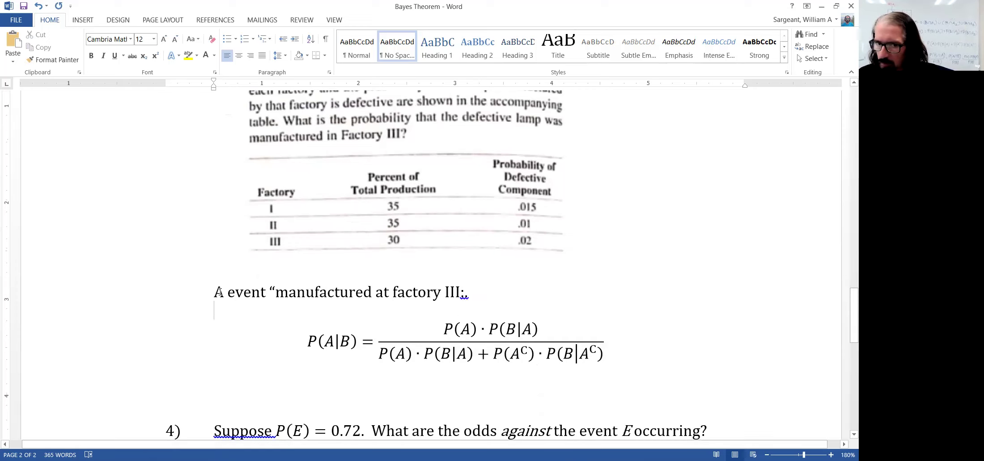
pyautogui.moveTo(214, 294); pyautogui.dragTo(219, 292)
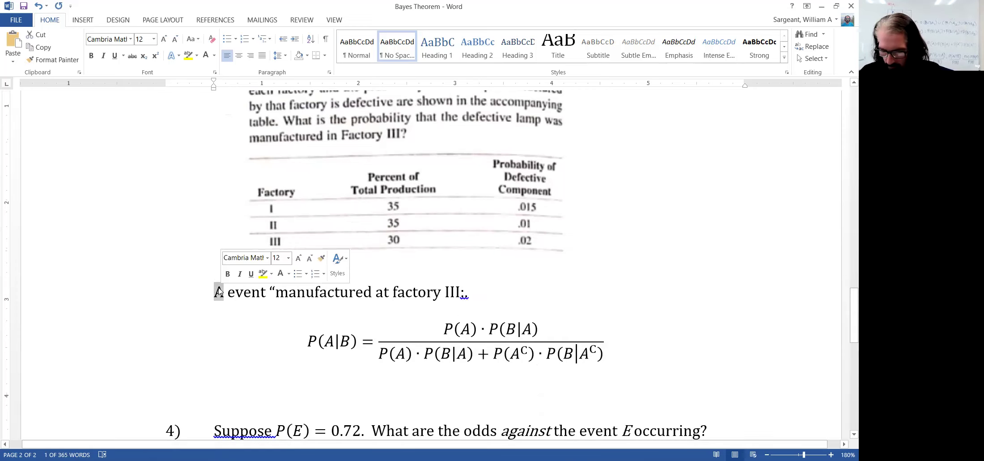
# - Turn the event letter A into the equation symbol A₁ and remove the stray period
pyautogui.click(82, 20)
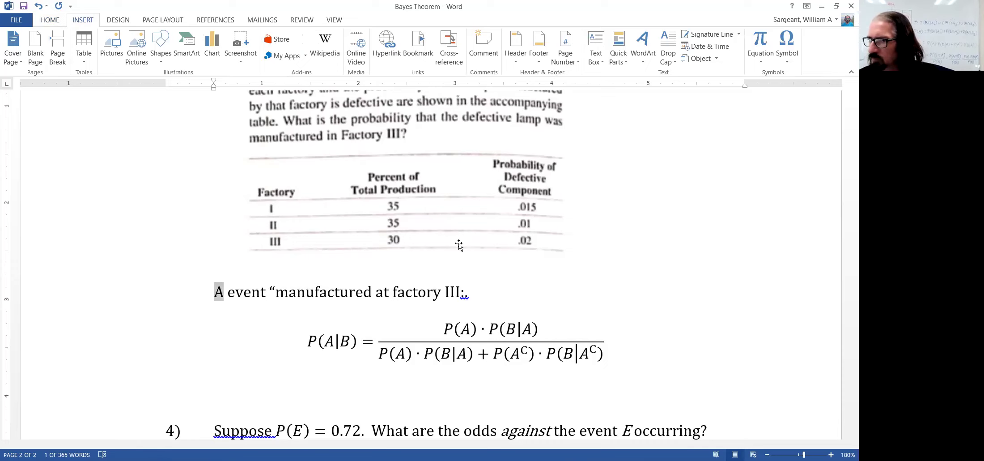
pyautogui.click(464, 293)
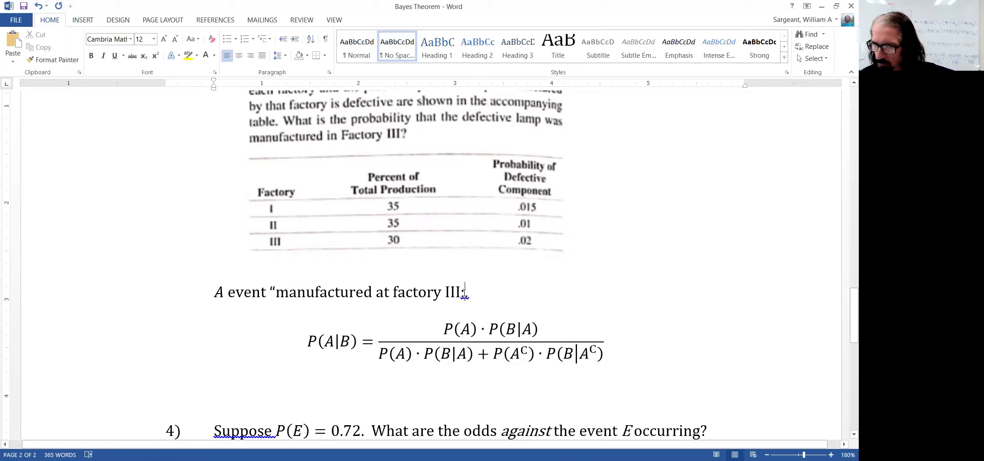
pyautogui.press('Down')
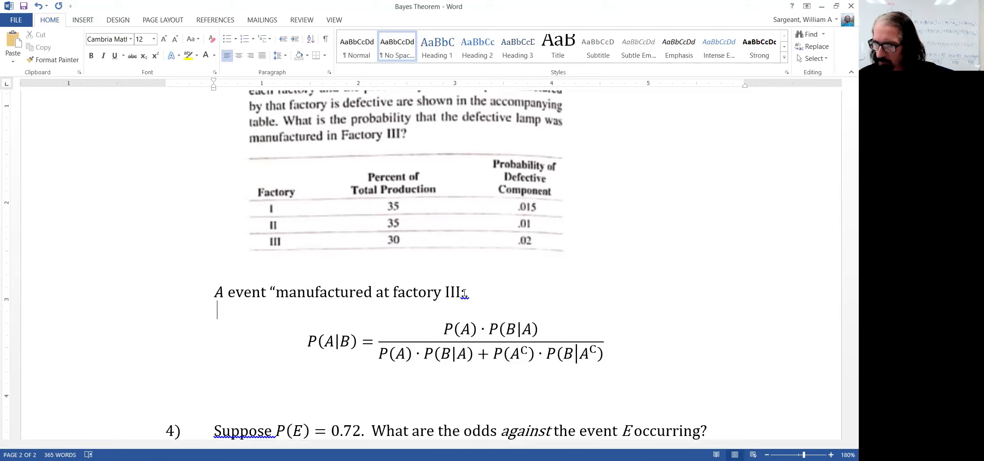
pyautogui.press('Down')
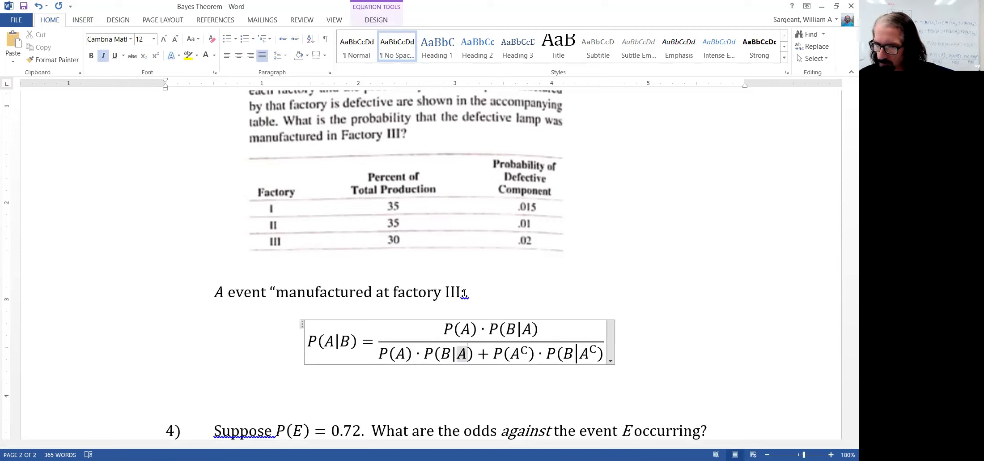
pyautogui.press('Up')
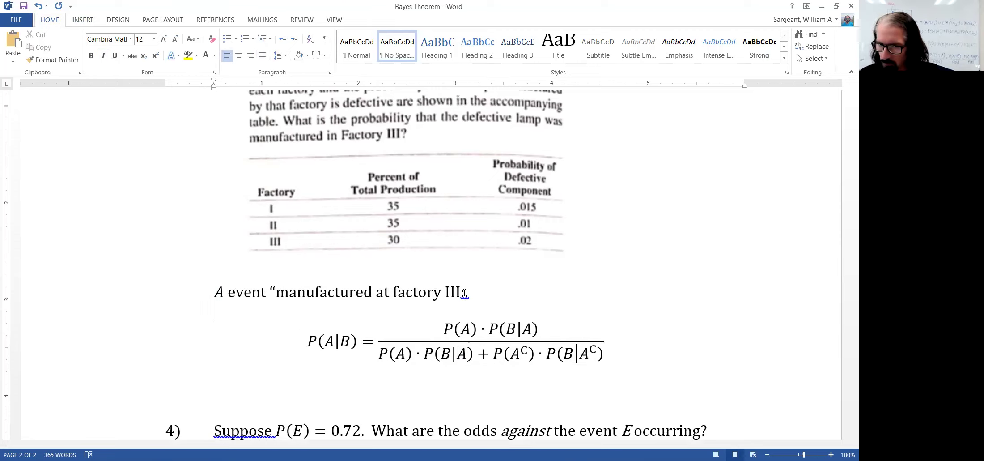
pyautogui.press('BackSpace')
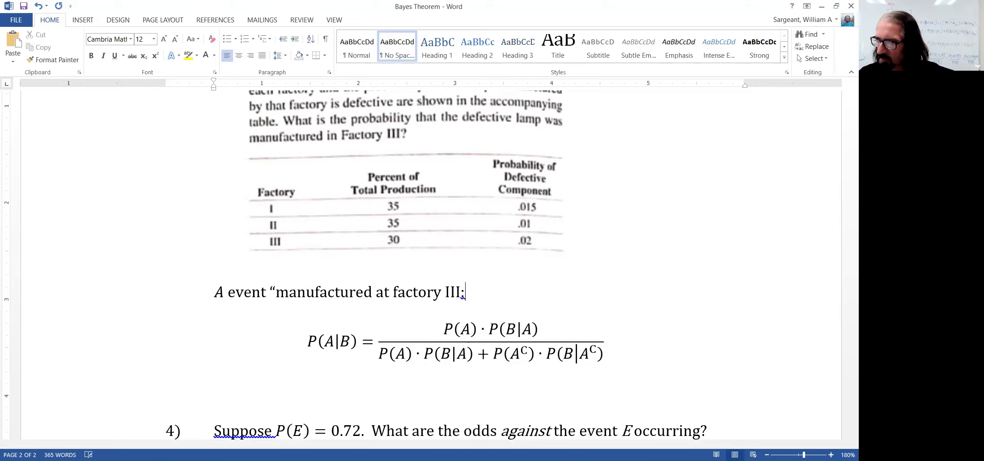
pyautogui.press('Up')
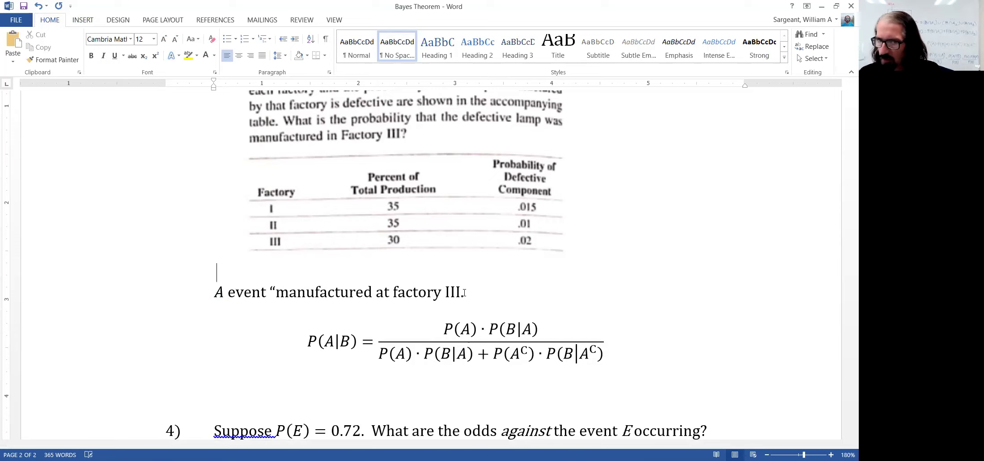
pyautogui.press('Down')
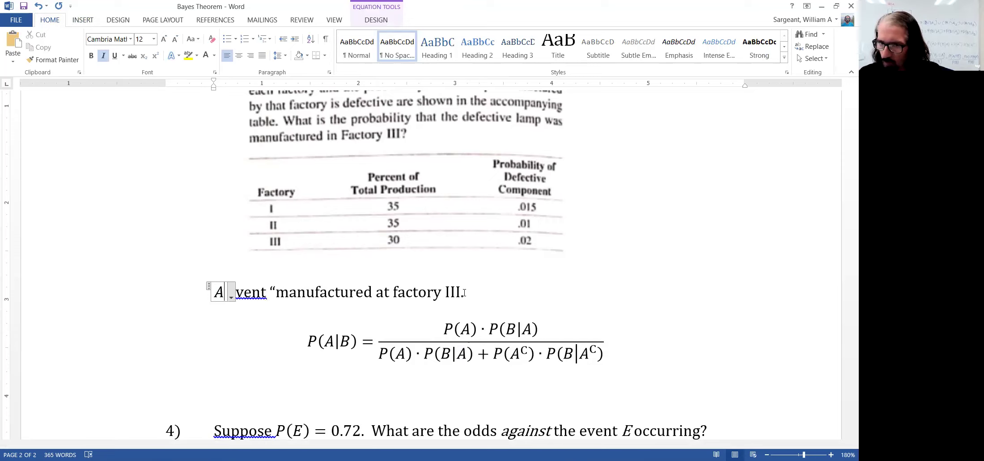
pyautogui.write('_')
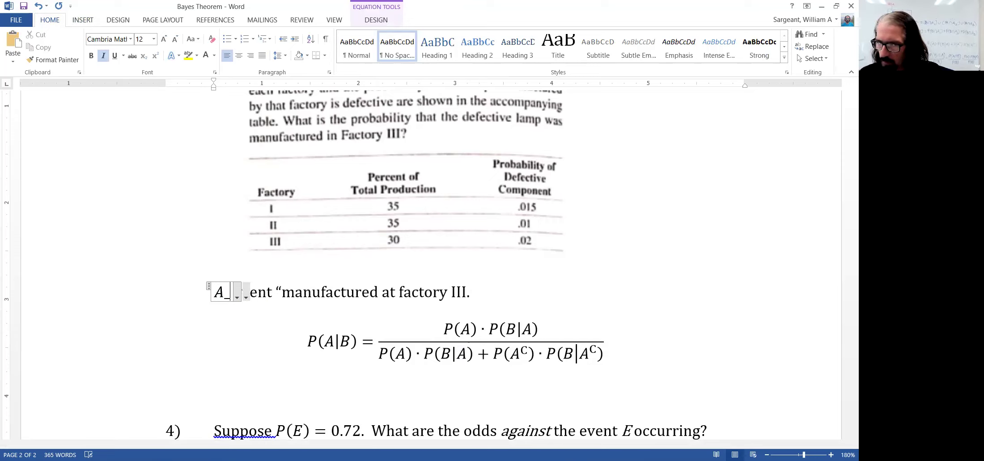
pyautogui.write('1')
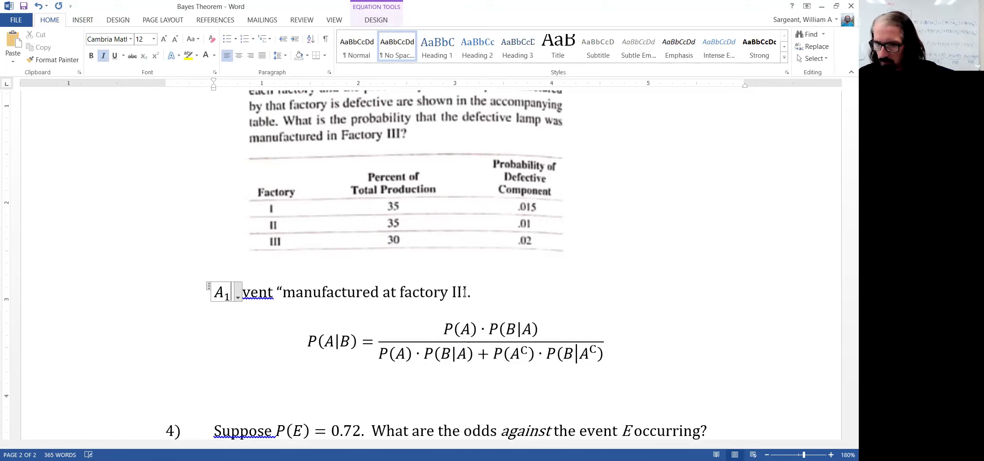
# - Add a new line defining B as event “defective”
pyautogui.press('End')
pyautogui.press('Return')
pyautogui.write('B ev')
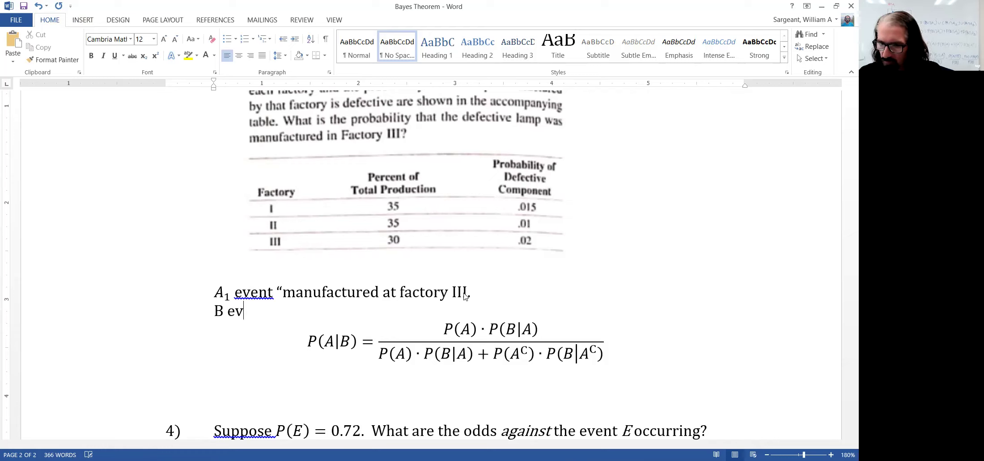
pyautogui.write('ent “defec')
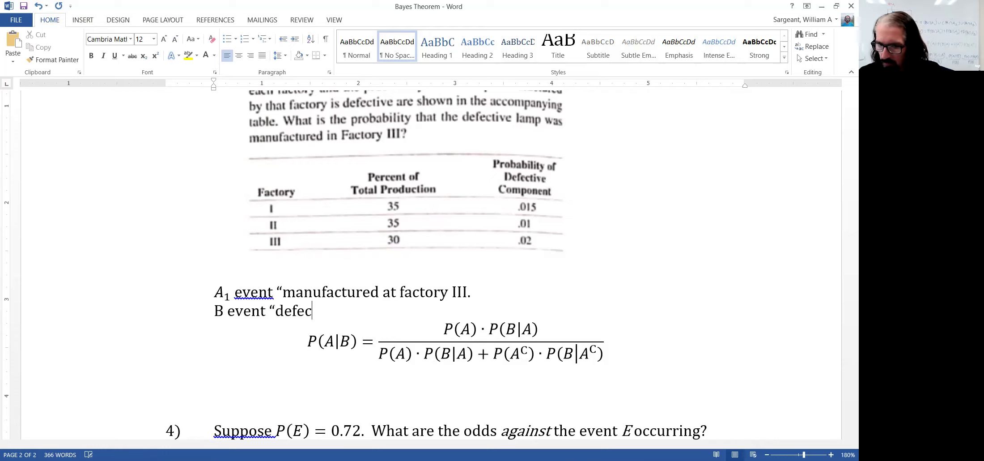
pyautogui.write('tive”.')
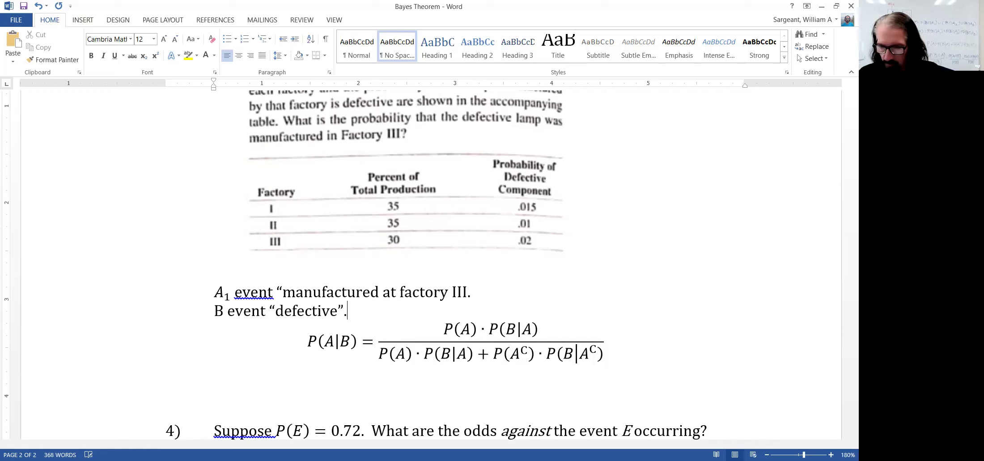
pyautogui.press('Up')
pyautogui.press('Up')
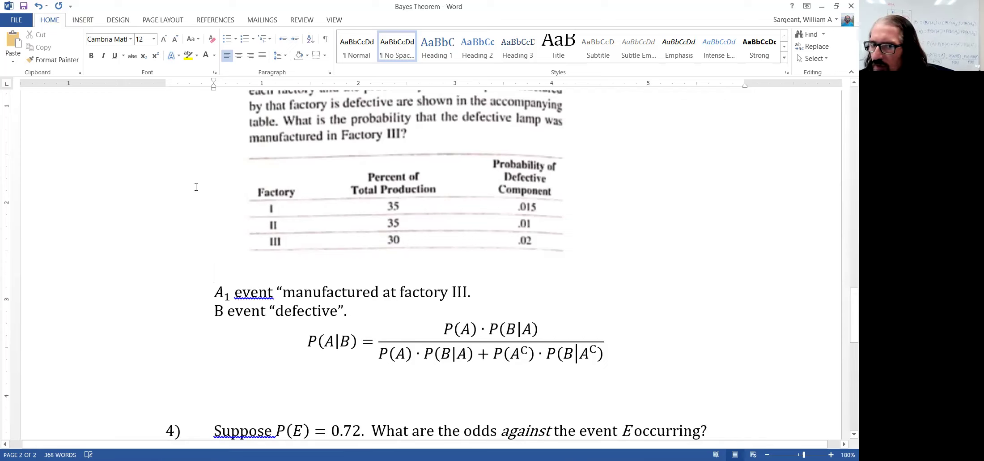
# - Change the event label subscript from A₁ to A₃
pyautogui.scroll(3, 196, 187)
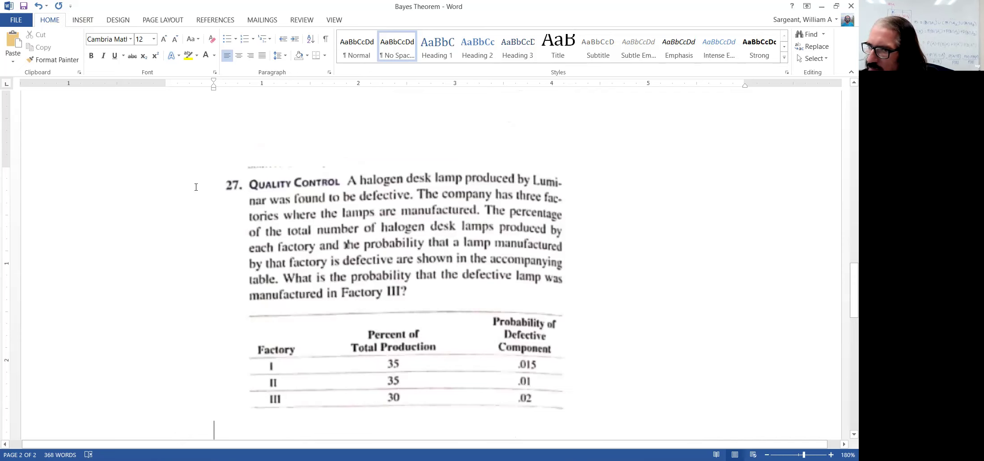
pyautogui.scroll(-2, 188, 206)
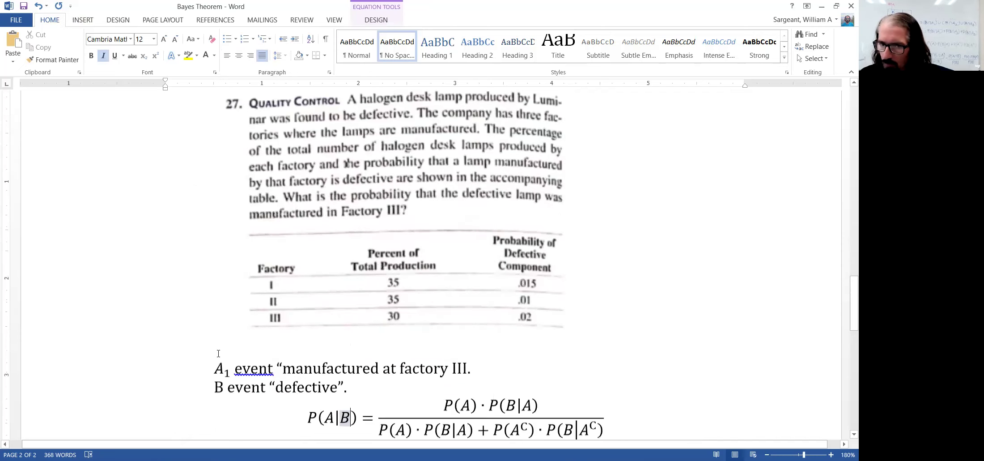
pyautogui.scroll(-1, 215, 351)
pyautogui.click(210, 369)
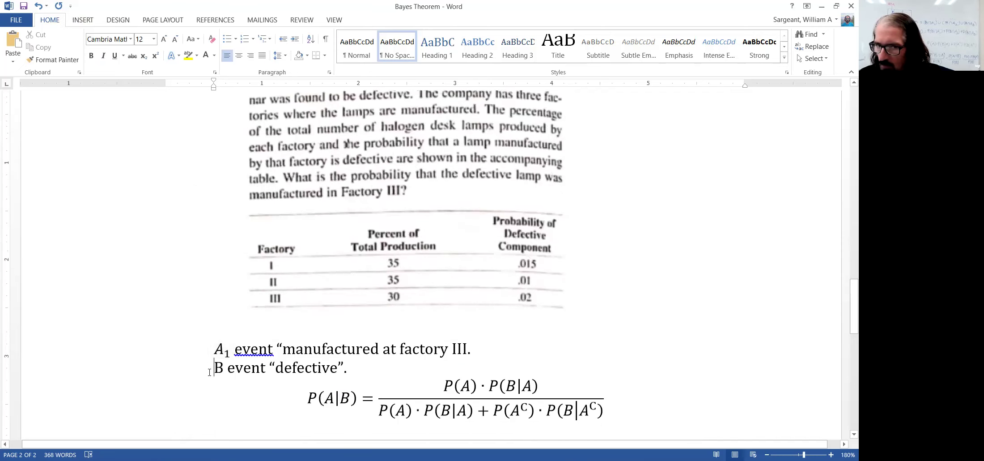
pyautogui.moveTo(216, 366); pyautogui.dragTo(225, 365)
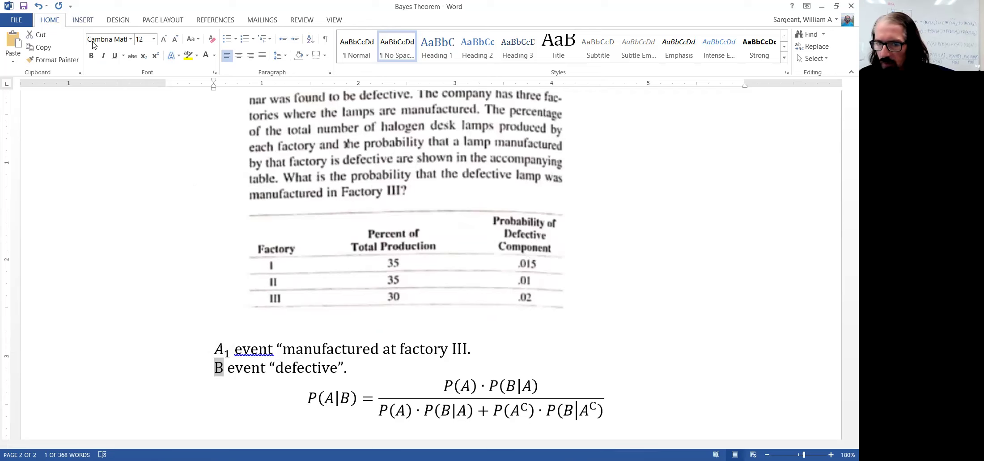
pyautogui.click(229, 350)
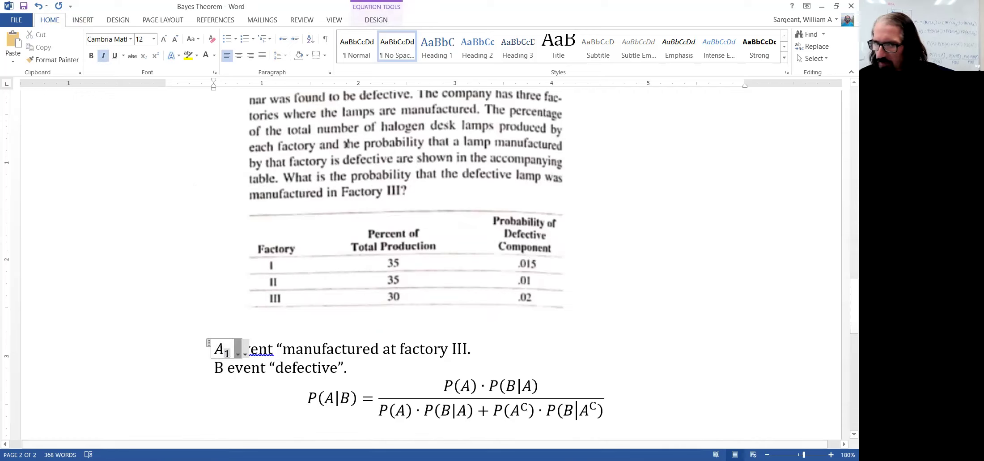
pyautogui.write('3')
pyautogui.press('Delete')
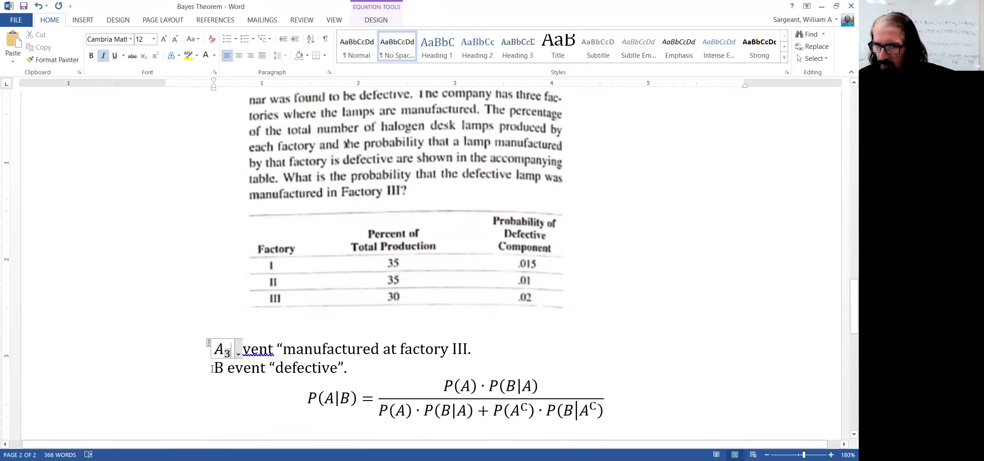
# - Convert the letter B in the event B line into an equation
pyautogui.doubleClick(218, 368)
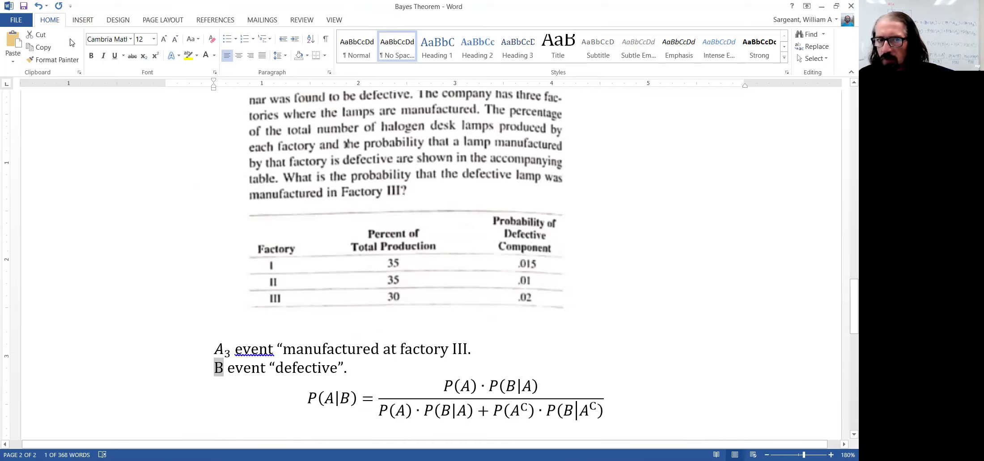
pyautogui.click(85, 21)
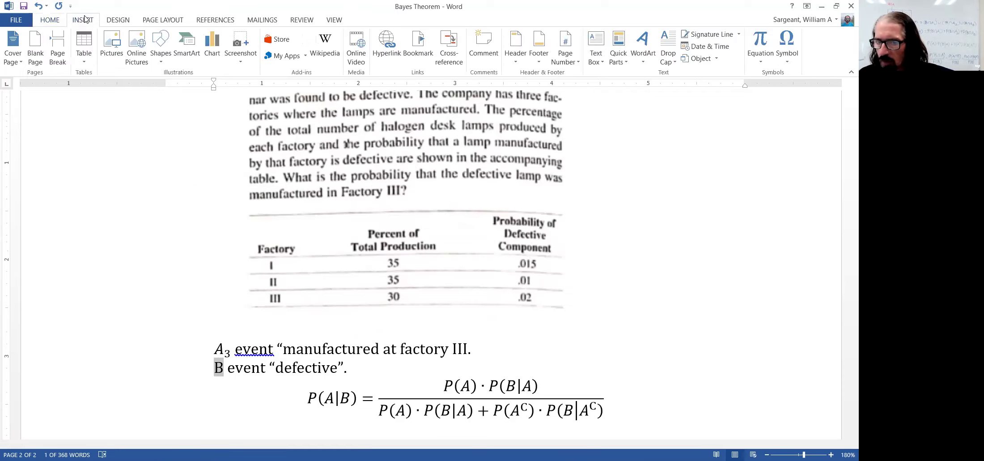
pyautogui.click(764, 39)
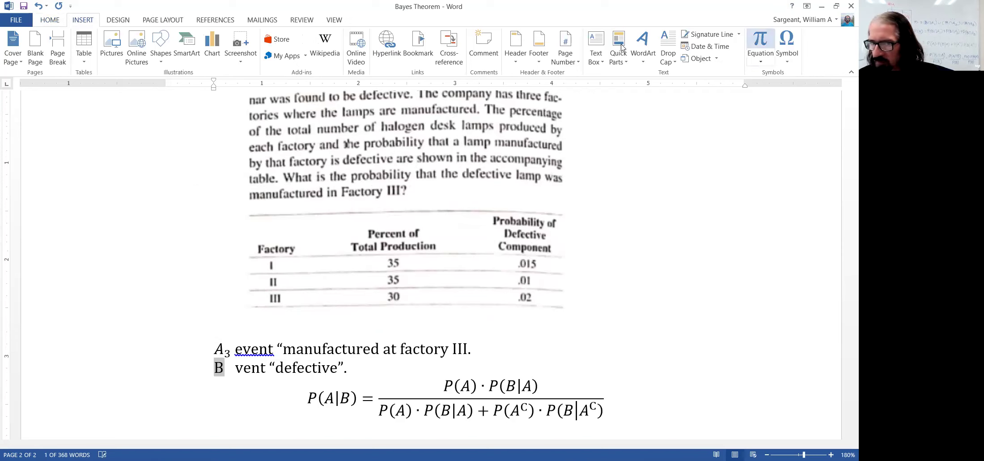
pyautogui.click(491, 355)
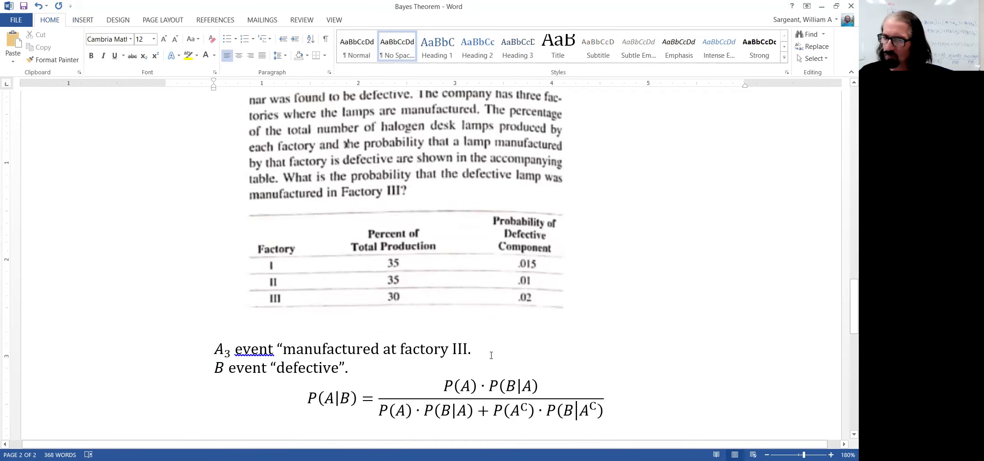
# - Relabel the formula's left side and numerator with A₃: P(A₃|B), P(A₃), P(B|A₃)
pyautogui.press('Right')
pyautogui.press('Down')
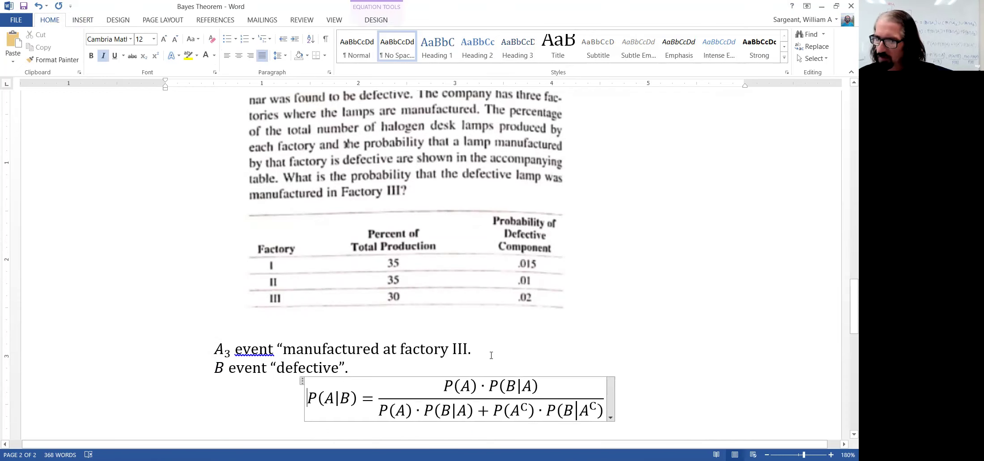
pyautogui.press('Right')
pyautogui.press('Right')
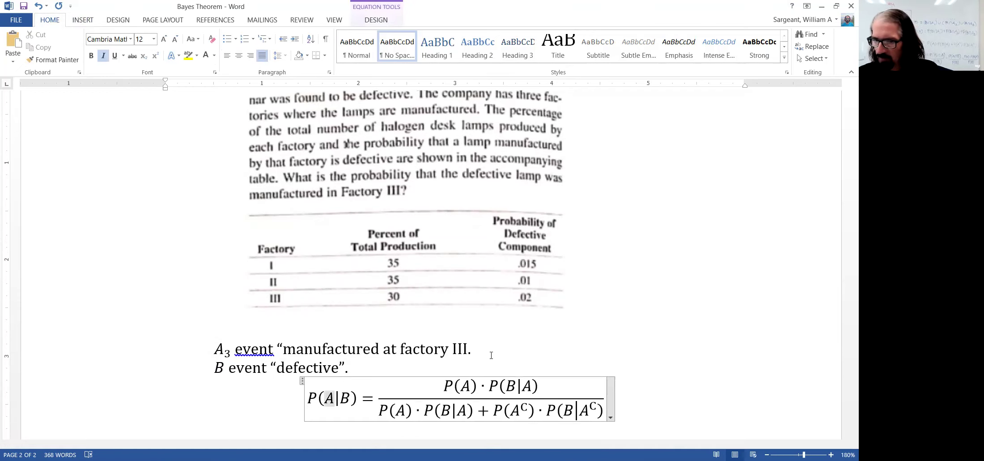
pyautogui.write('_3')
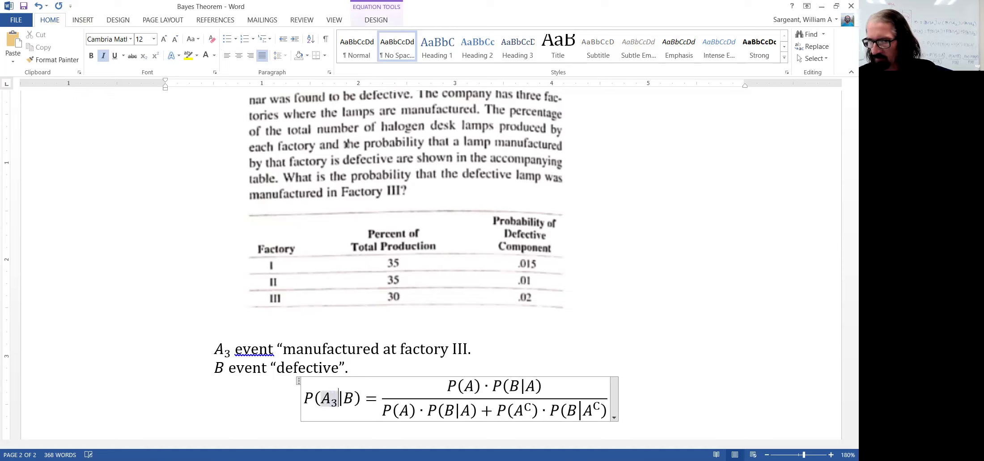
pyautogui.press('Right')
pyautogui.press('Right')
pyautogui.press('Right')
pyautogui.press('Right')
pyautogui.press('Right')
pyautogui.press('Right')
pyautogui.press('Right')
pyautogui.press('Right')
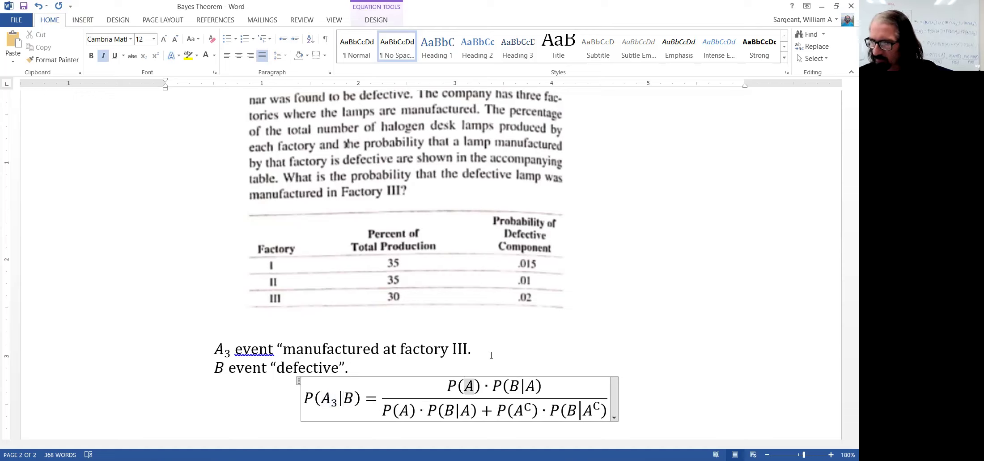
pyautogui.write('_3')
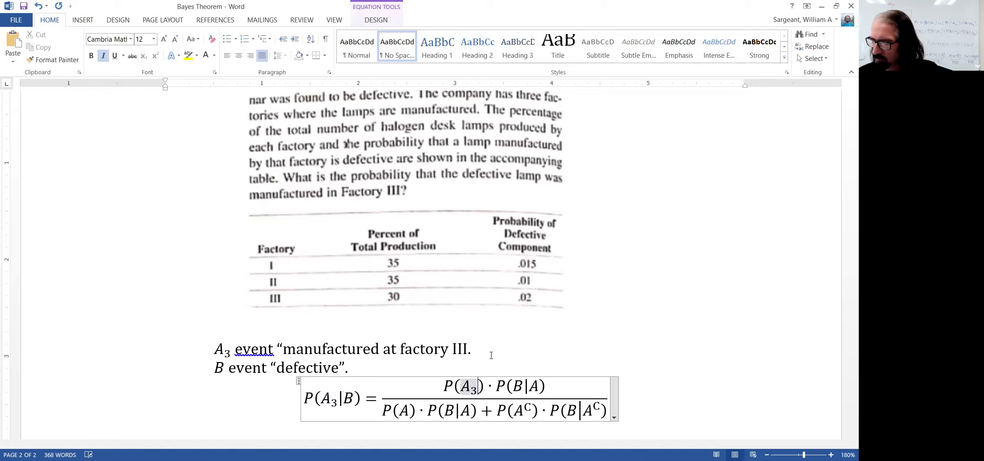
pyautogui.press('Right')
pyautogui.press('Right')
pyautogui.press('Right')
pyautogui.press('Right')
pyautogui.press('Right')
pyautogui.press('Right')
pyautogui.press('Right')
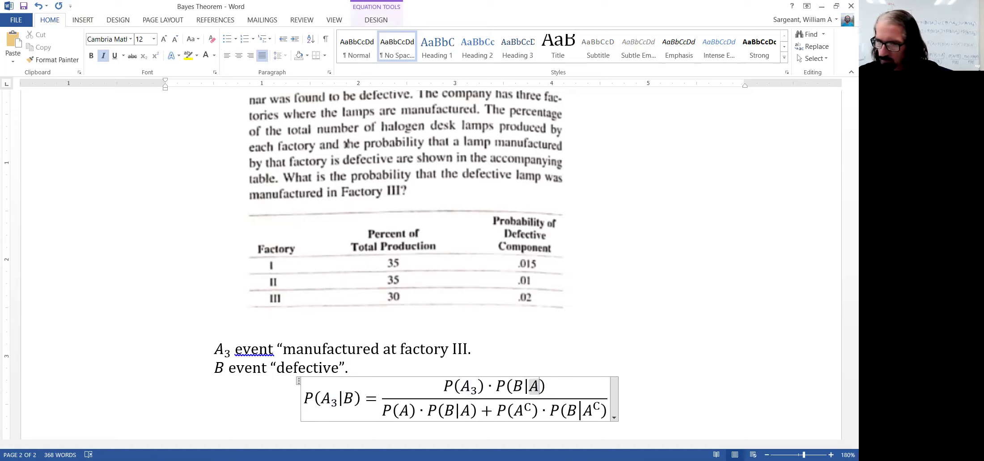
# - Rewrite the denominator terms with A₁ and A₂, replacing the complement A^C
pyautogui.write('_3')
pyautogui.press('Right')
pyautogui.press('Right')
pyautogui.press('Right')
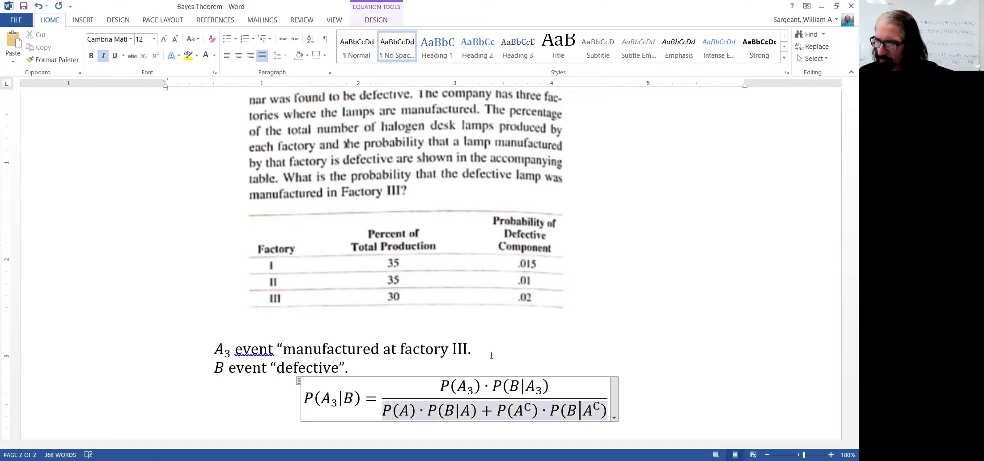
pyautogui.press('Right')
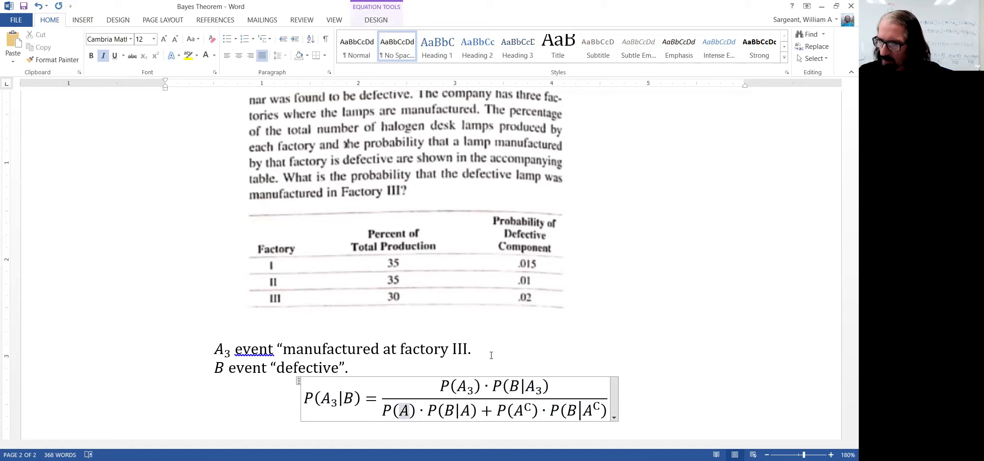
pyautogui.write('_1')
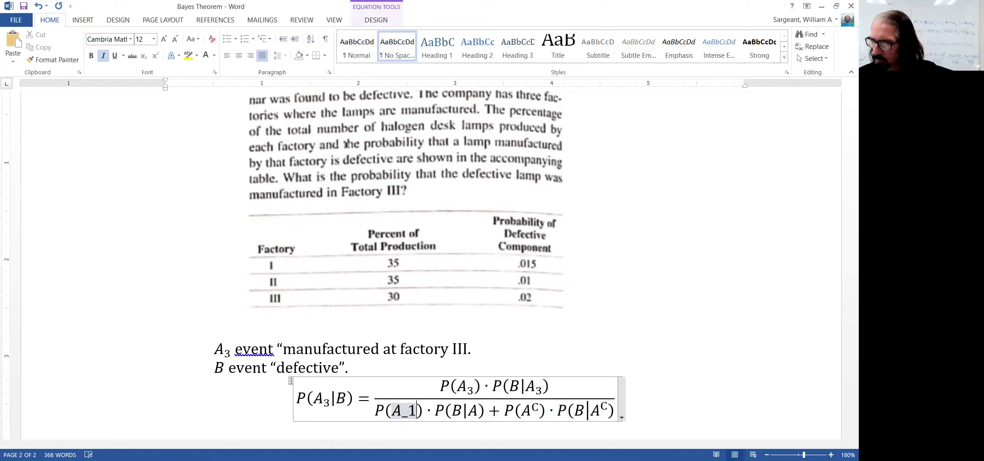
pyautogui.press('Right')
pyautogui.press('Right')
pyautogui.press('Right')
pyautogui.press('Right')
pyautogui.press('Right')
pyautogui.press('Right')
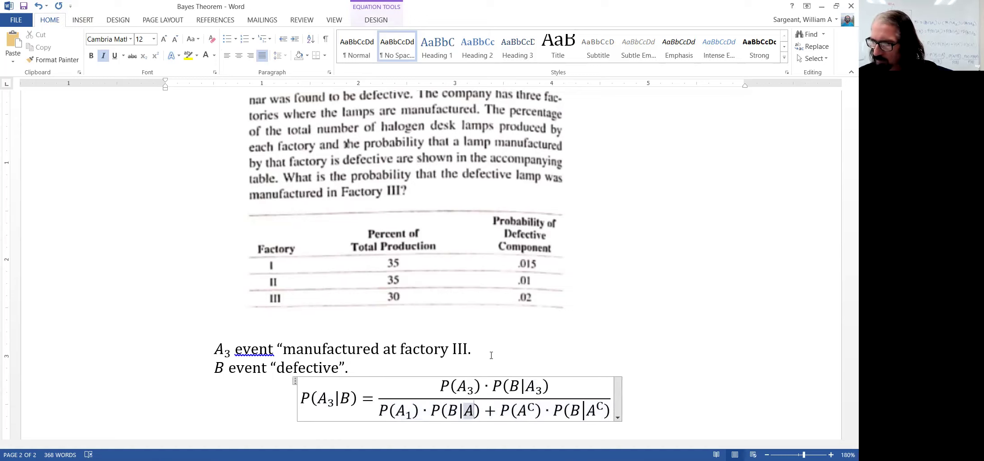
pyautogui.write('_')
pyautogui.write('1')
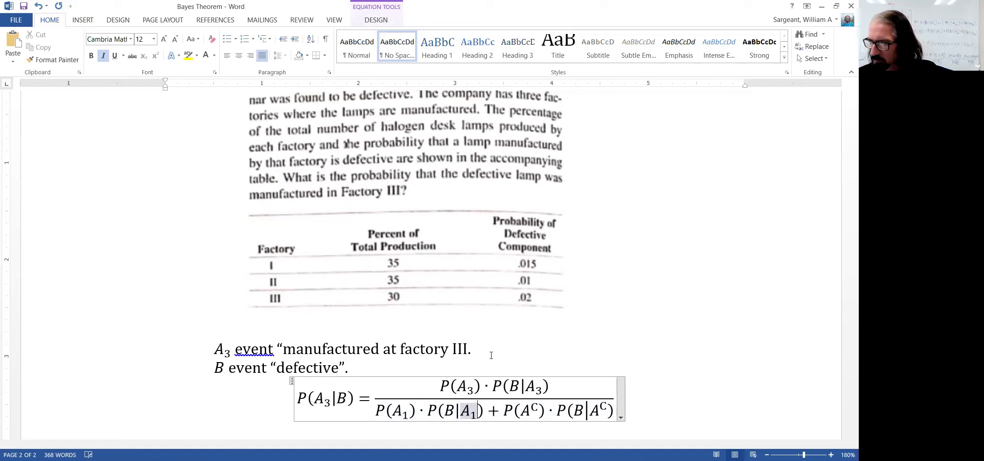
pyautogui.press('Right')
pyautogui.press('Right')
pyautogui.press('Right')
pyautogui.press('Right')
pyautogui.press('Right')
pyautogui.press('Right')
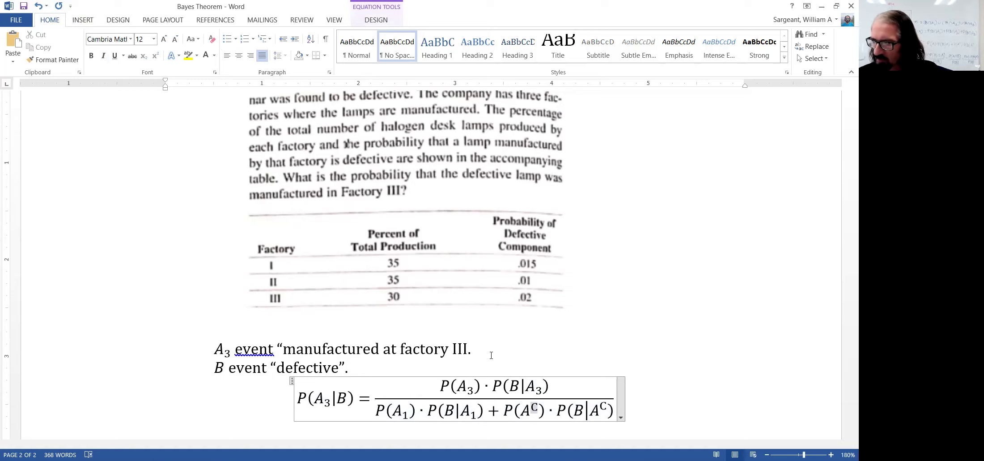
pyautogui.press('BackSpace')
pyautogui.press('BackSpace')
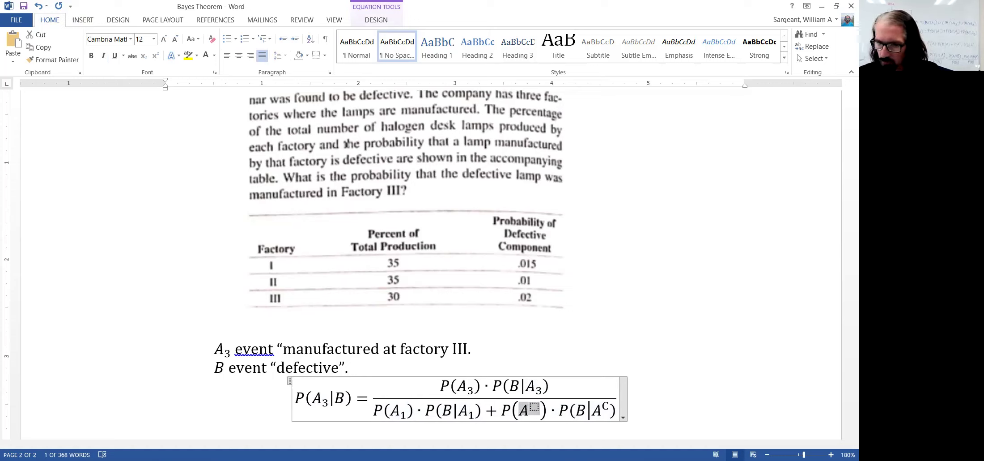
pyautogui.write('_2')
pyautogui.press('Right')
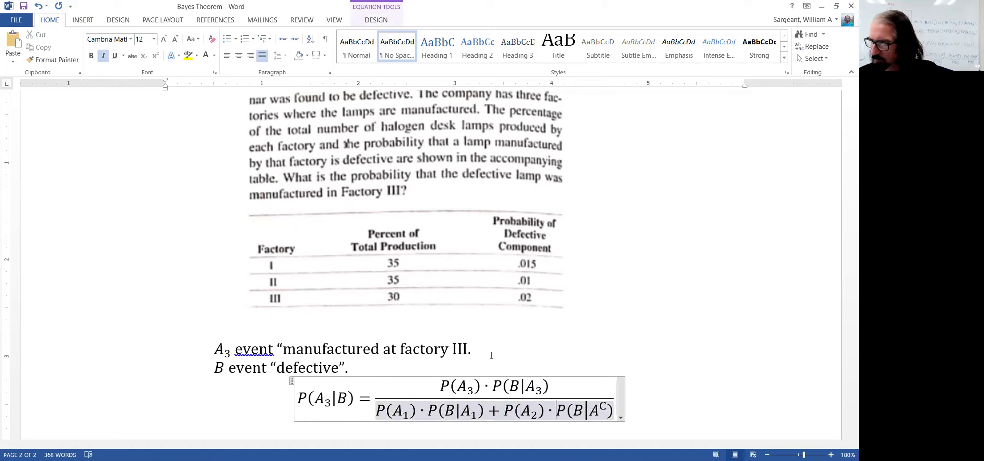
pyautogui.press('Right')
pyautogui.press('Right')
pyautogui.press('Right')
pyautogui.press('Right')
pyautogui.press('Right')
pyautogui.press('Right')
pyautogui.press('Right')
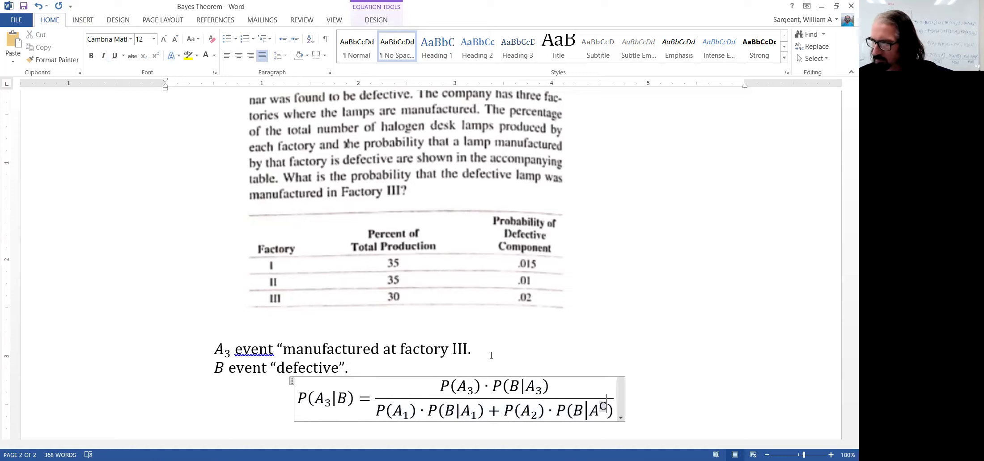
pyautogui.hotkey('shift', 'Left')
pyautogui.hotkey('shift', 'Left')
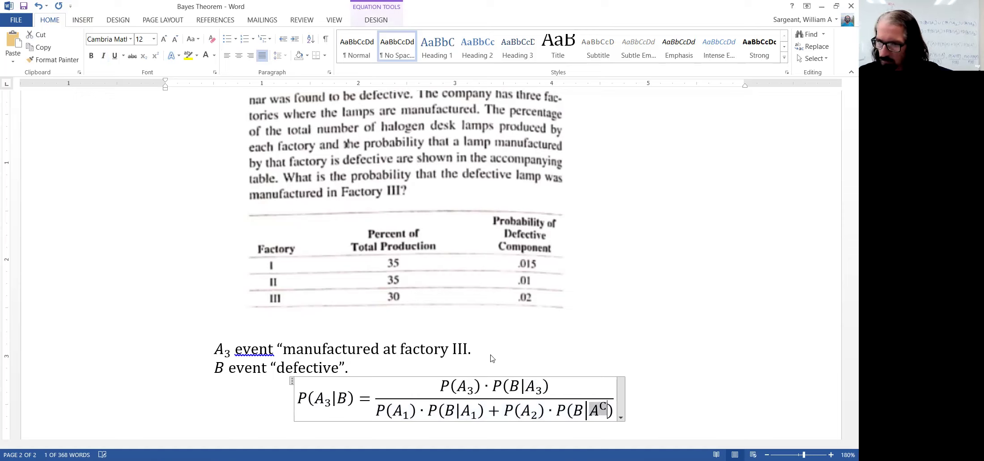
pyautogui.write('A_2')
pyautogui.press('space')
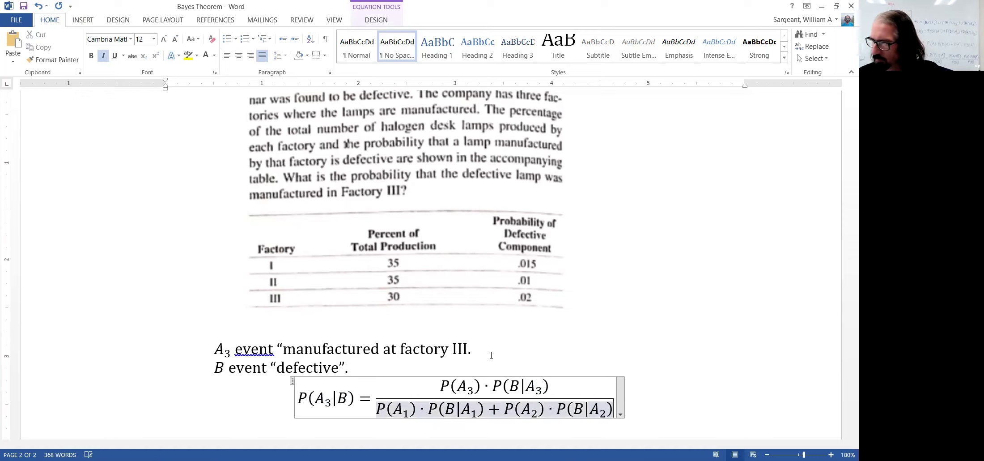
# - Add the third denominator term P(A₃)·P(B|A₃) by pasting, and end the formula with =
pyautogui.write('+')
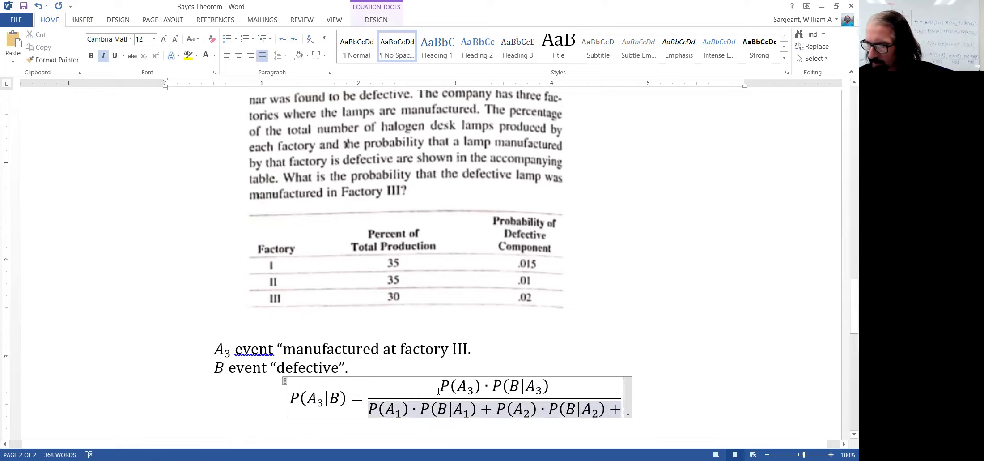
pyautogui.click(512, 388)
pyautogui.doubleClick(526, 387)
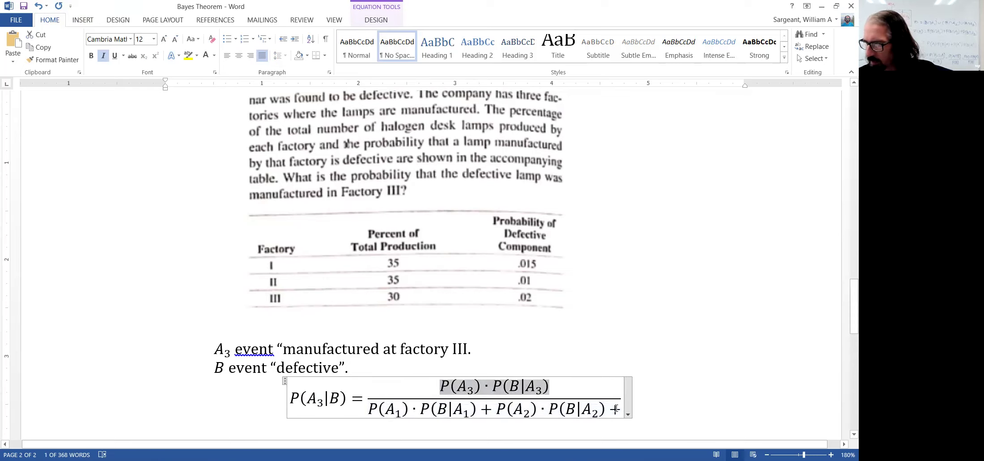
pyautogui.write('P(A3)·P(B|A3)')
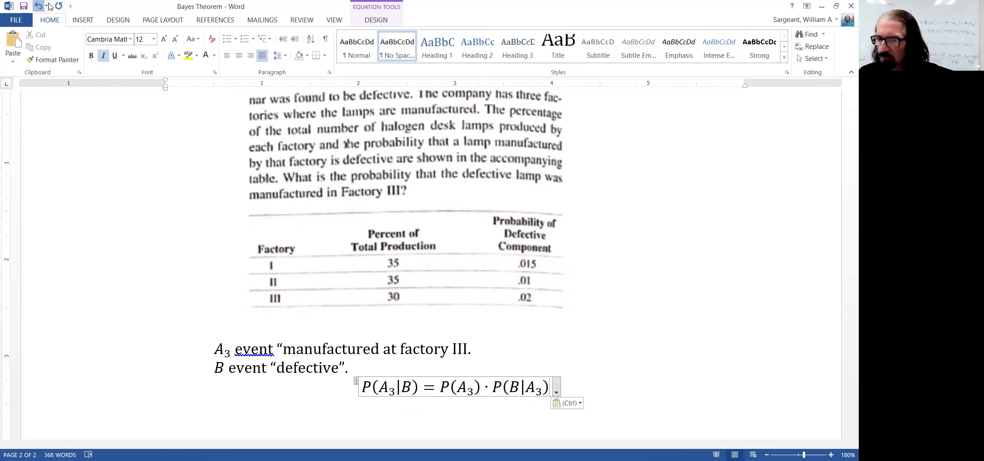
pyautogui.hotkey('ctrl', 'z')
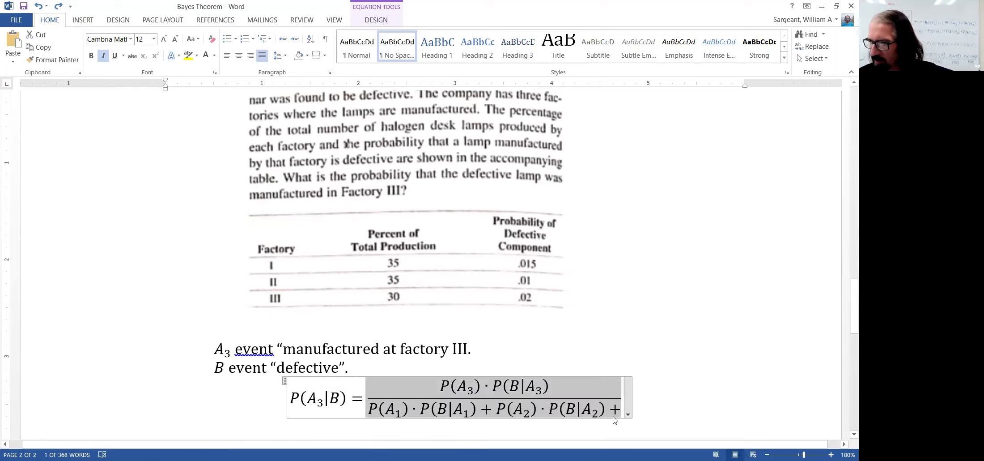
pyautogui.click(558, 381)
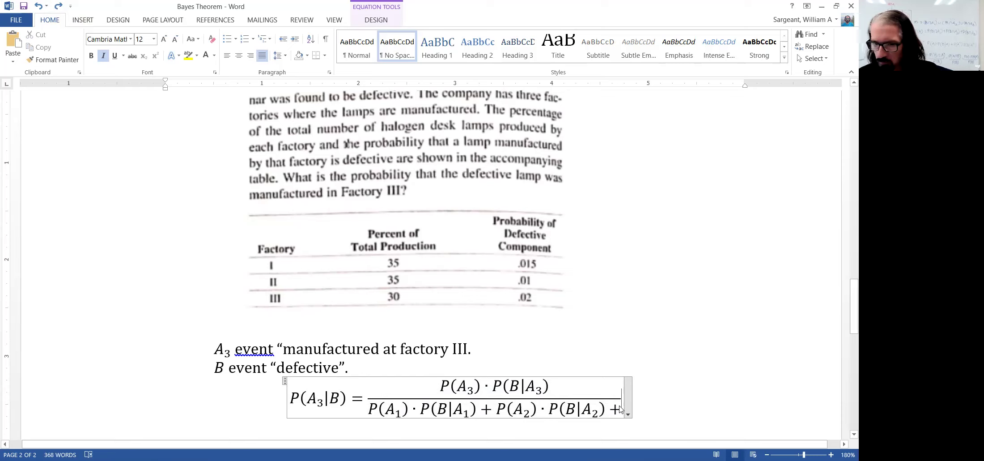
pyautogui.write('P(A3)·P(B|A3)')
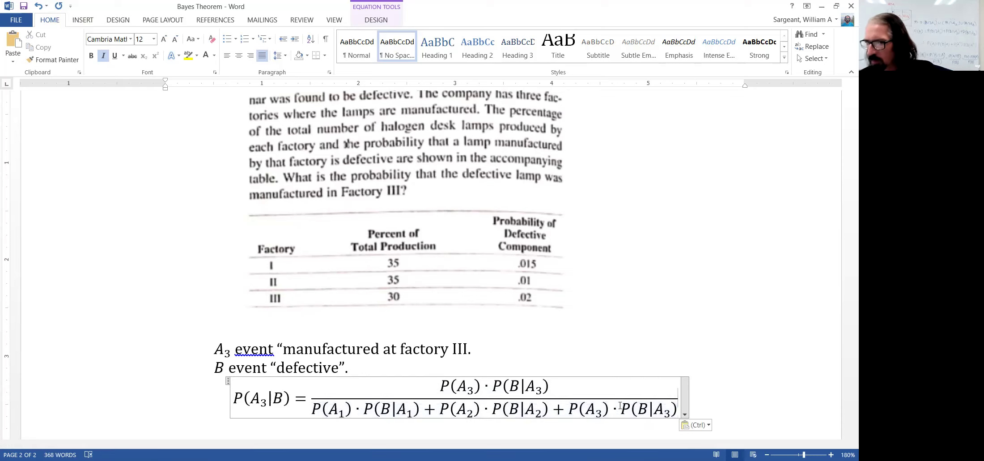
pyautogui.write('=')
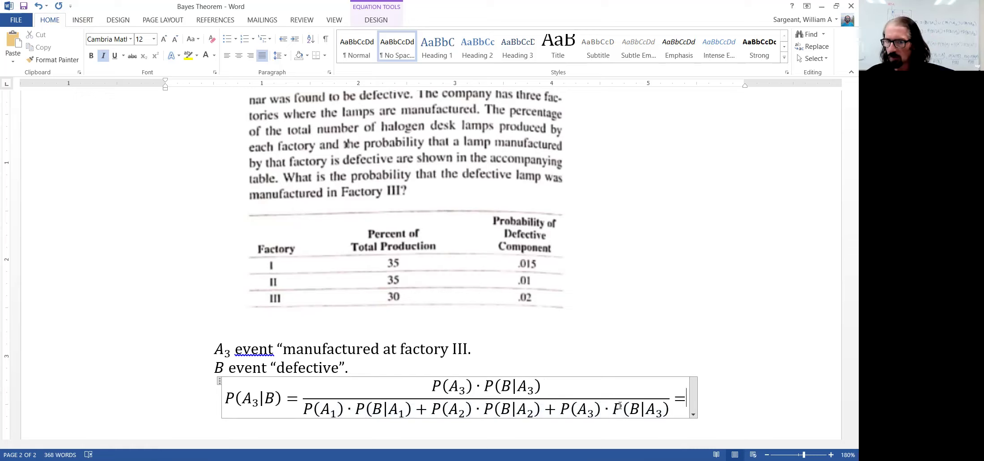
# - Paste a copy of the Bayes fraction onto a new line below the original
pyautogui.click(356, 364)
pyautogui.press('Return')
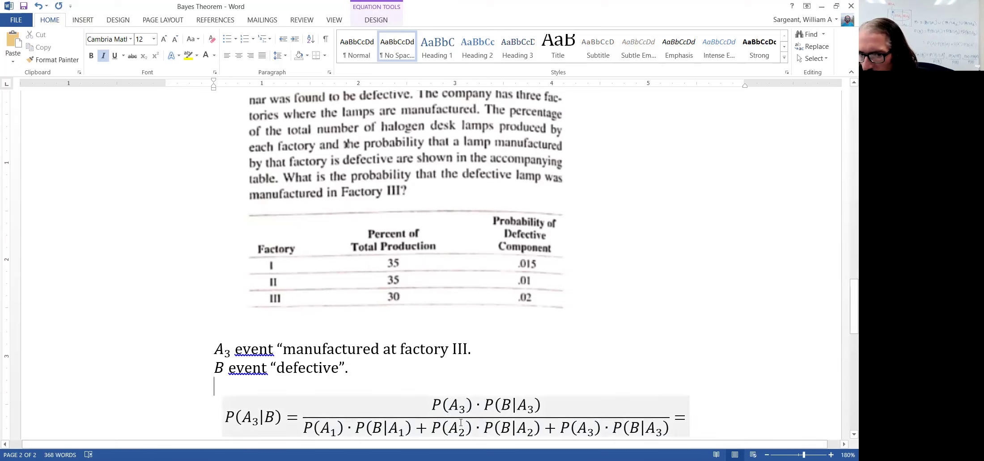
pyautogui.moveTo(461, 421); pyautogui.dragTo(514, 402)
pyautogui.moveTo(668, 398); pyautogui.dragTo(666, 399)
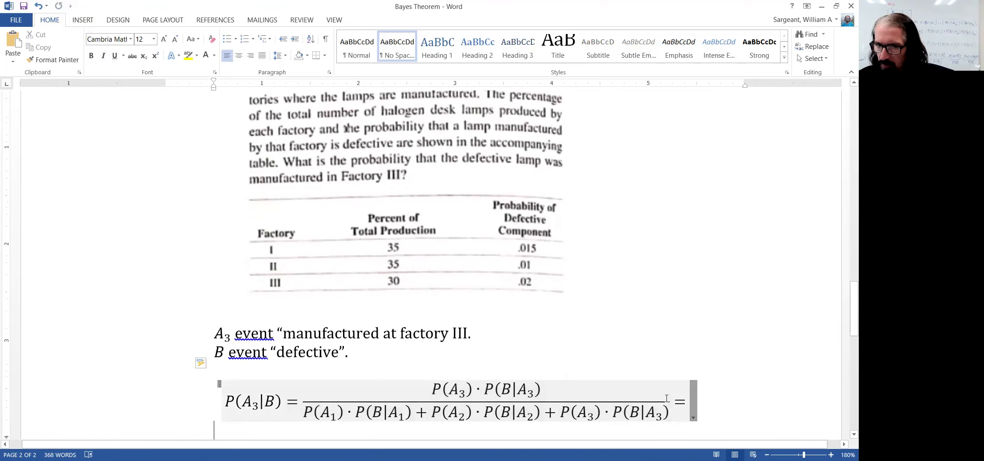
pyautogui.press('Down')
pyautogui.write('P(A3)·P(B|A3)')
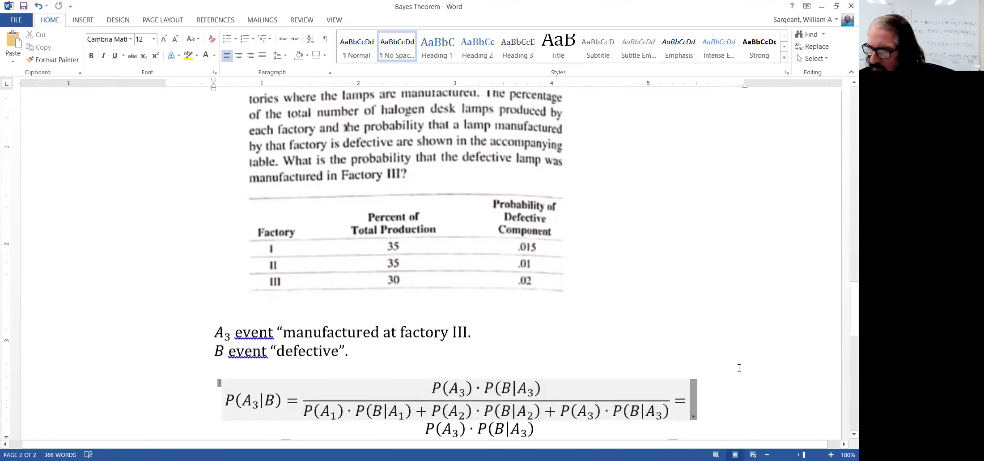
# - Delete the trailing equals sign from the original formula
pyautogui.moveTo(674, 361); pyautogui.dragTo(679, 362)
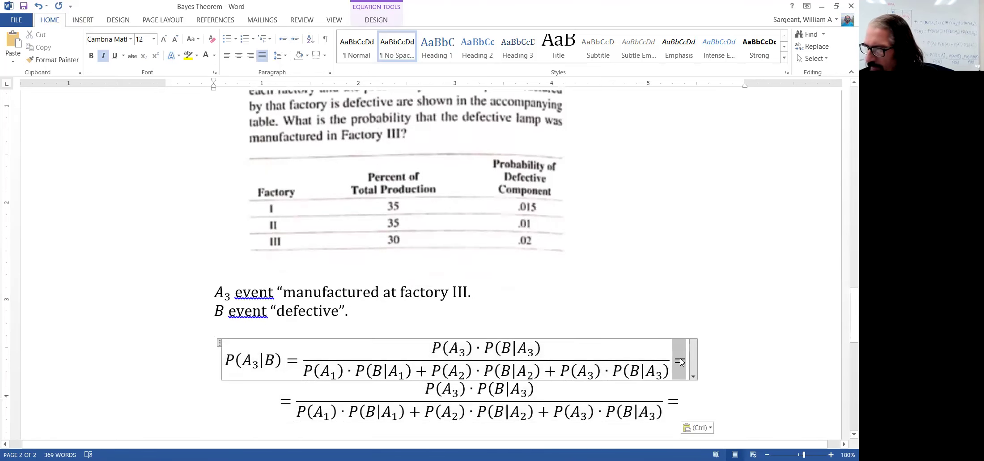
pyautogui.click(679, 361)
pyautogui.press('BackSpace')
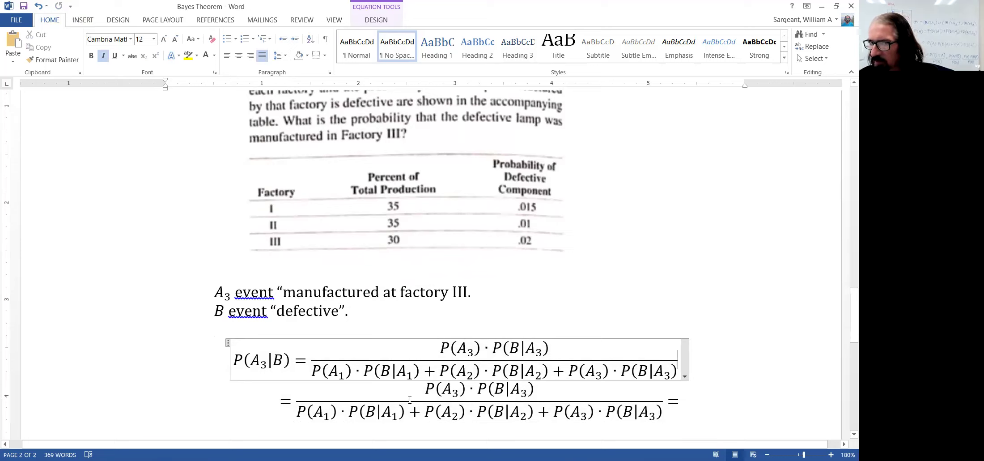
# - Substitute 0.30·0.02 in the numerator and in the last denominator term
pyautogui.moveTo(475, 391); pyautogui.dragTo(532, 396)
pyautogui.write('0')
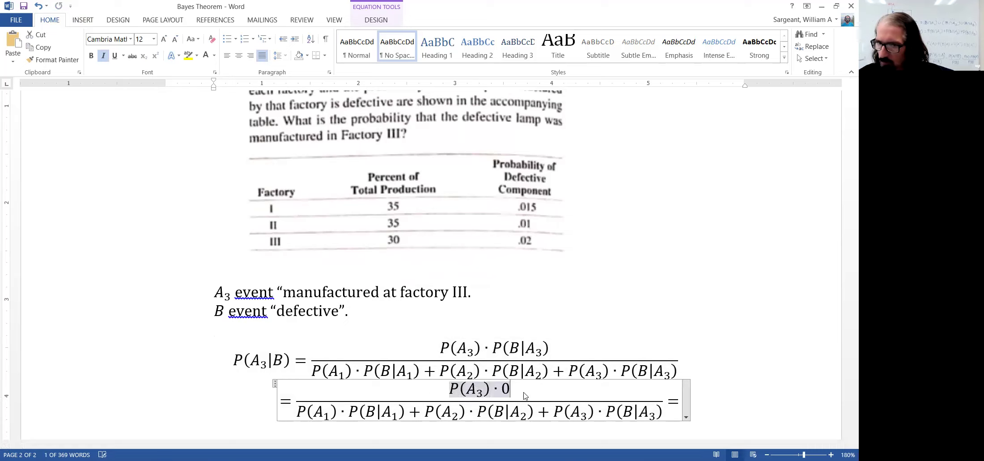
pyautogui.write('.02')
pyautogui.press('Left')
pyautogui.press('Left')
pyautogui.press('Left')
pyautogui.press('Left')
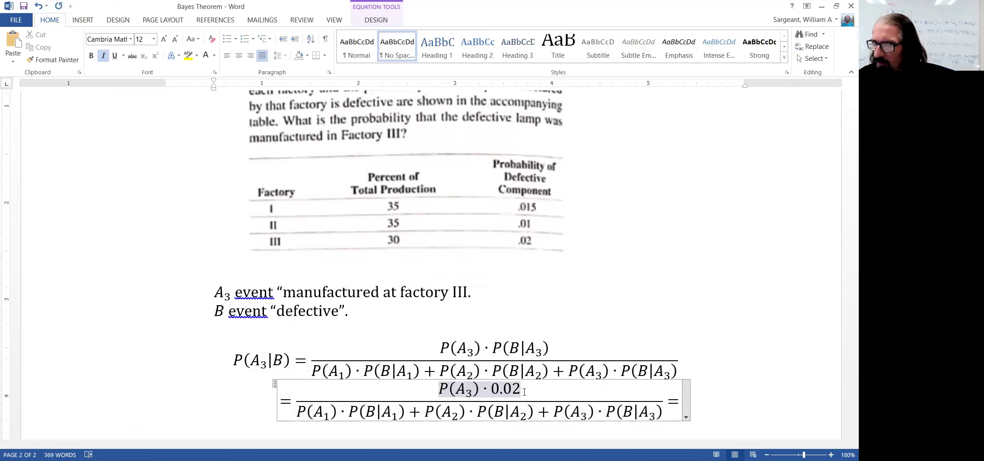
pyautogui.hotkey('shift', 'Left')
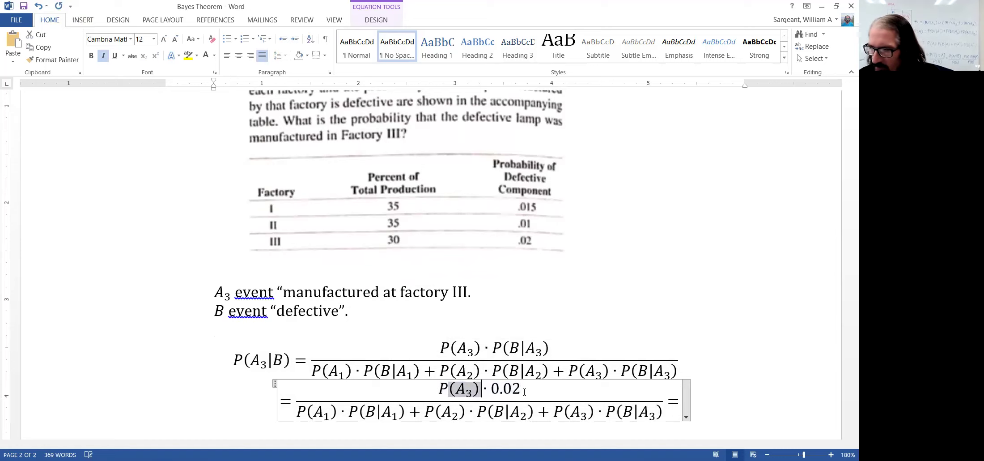
pyautogui.press('BackSpace')
pyautogui.press('BackSpace')
pyautogui.write('0')
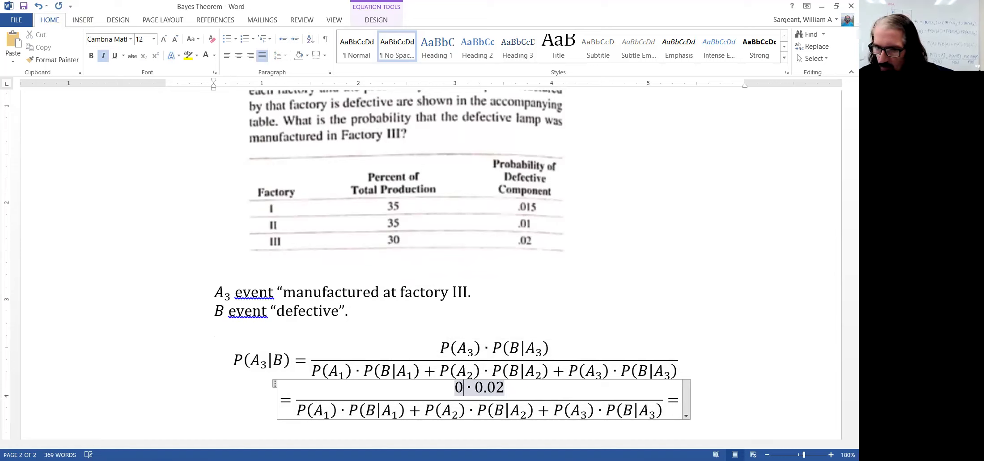
pyautogui.write('.30')
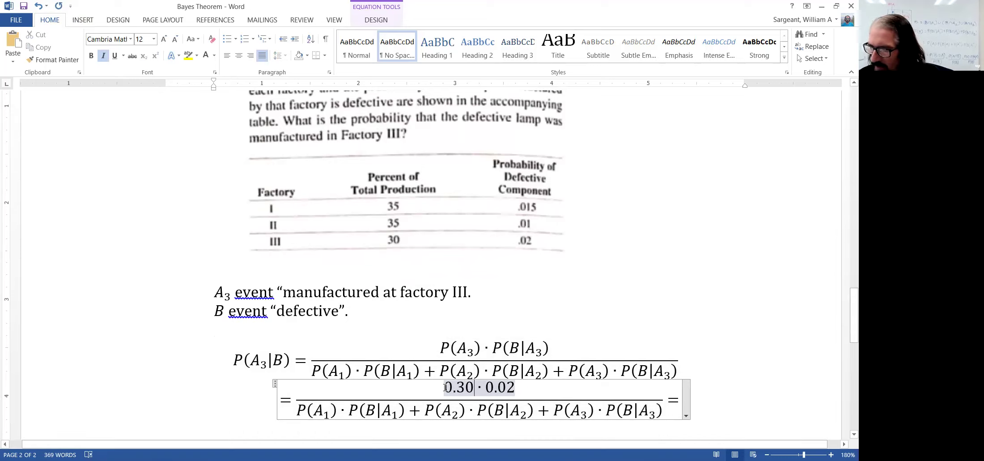
pyautogui.moveTo(445, 386); pyautogui.dragTo(514, 388)
pyautogui.hotkey('ctrl', 'c')
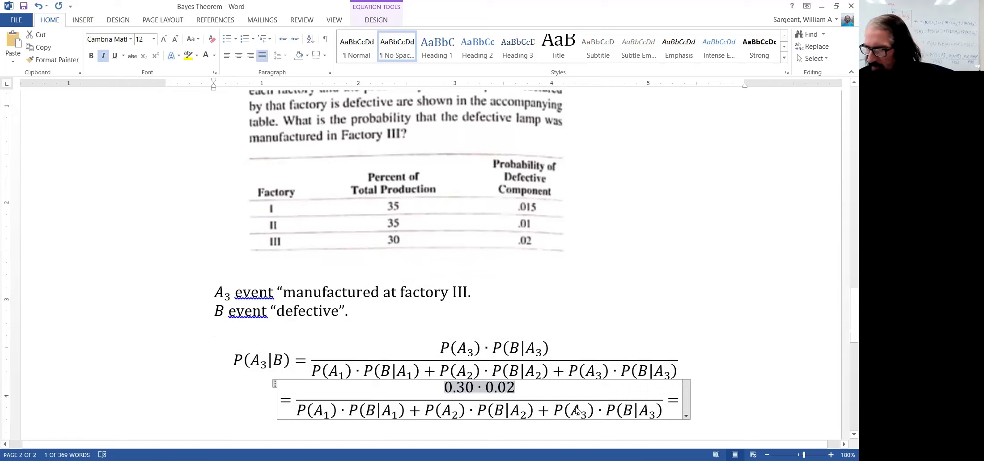
pyautogui.moveTo(552, 409); pyautogui.dragTo(561, 410)
pyautogui.moveTo(645, 405); pyautogui.dragTo(646, 409)
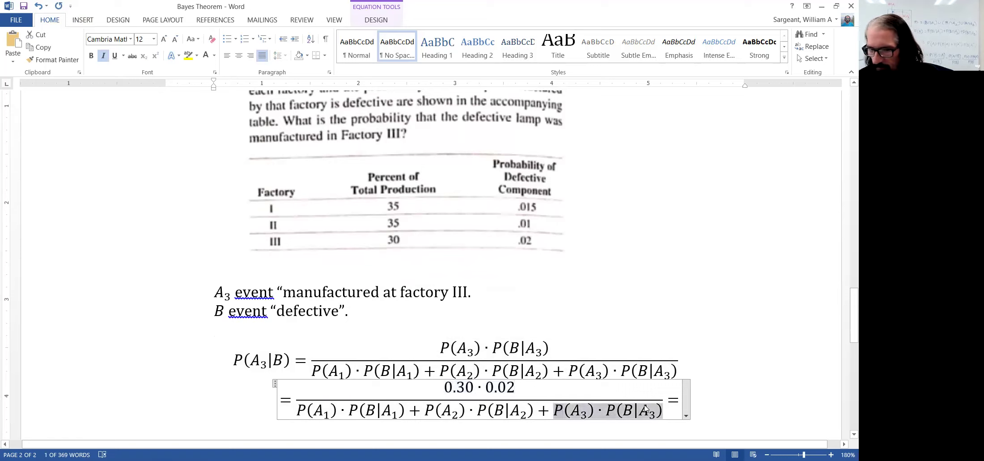
pyautogui.hotkey('ctrl', 'v')
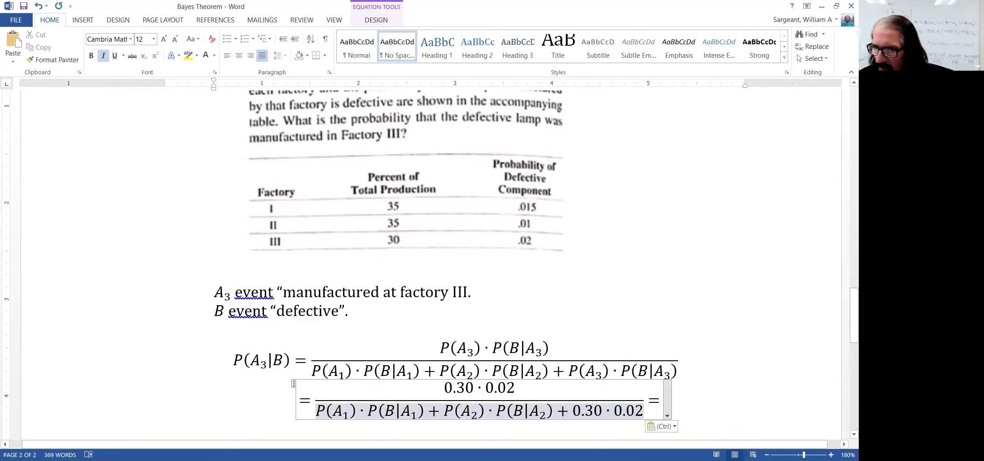
# - Replace the first denominator term with 0.35·0.015
pyautogui.click(299, 398)
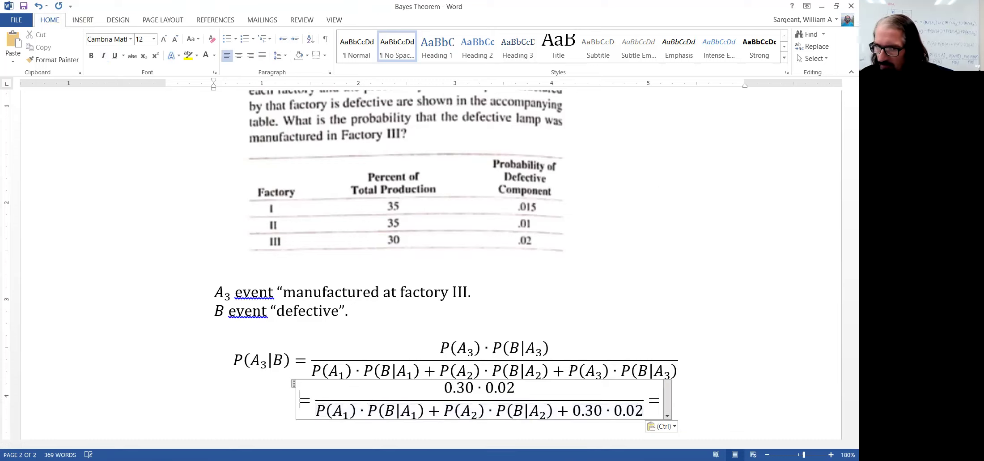
pyautogui.click(444, 408)
pyautogui.click(445, 409)
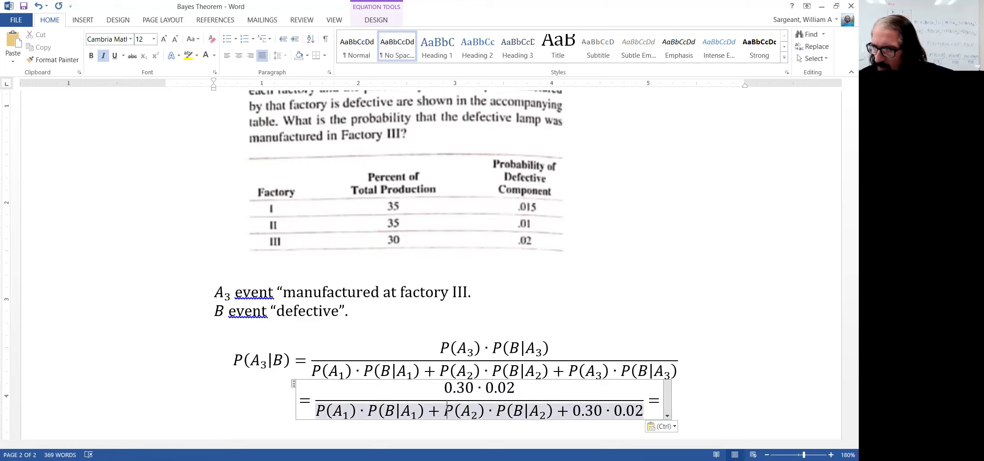
pyautogui.click(400, 409)
pyautogui.click(367, 409)
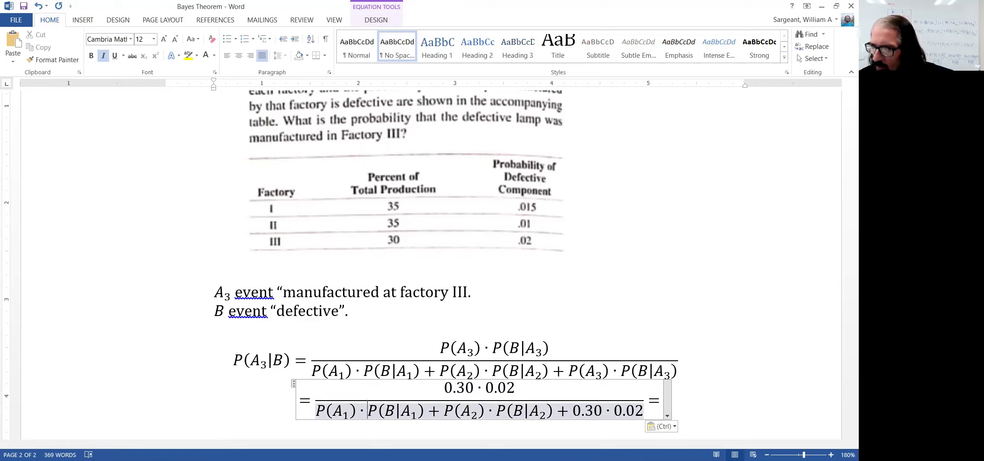
pyautogui.click(358, 409)
pyautogui.click(358, 409)
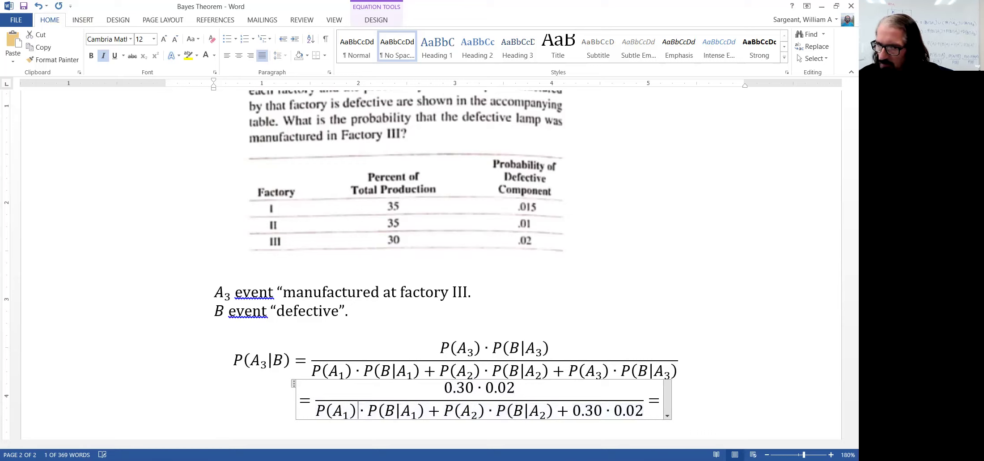
pyautogui.write('0.3')
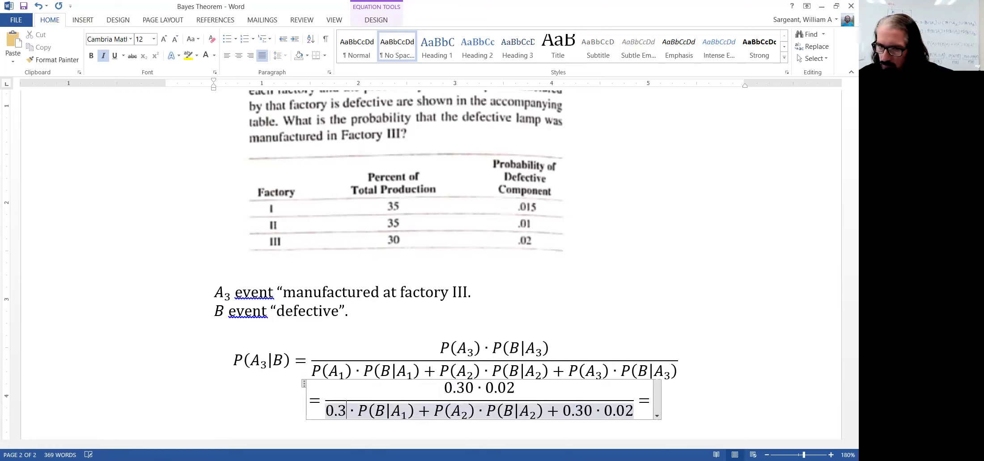
pyautogui.write('5')
pyautogui.click(407, 410)
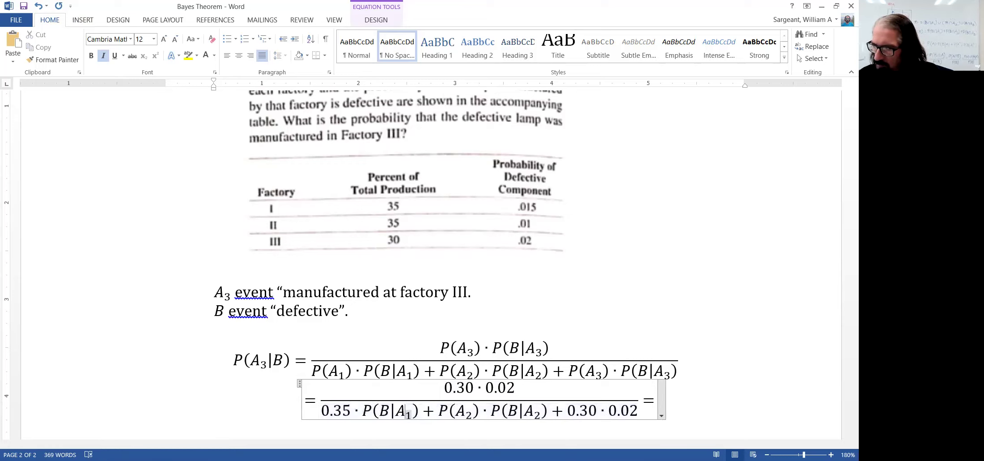
pyautogui.click(420, 410)
pyautogui.hotkey('shift', 'Left')
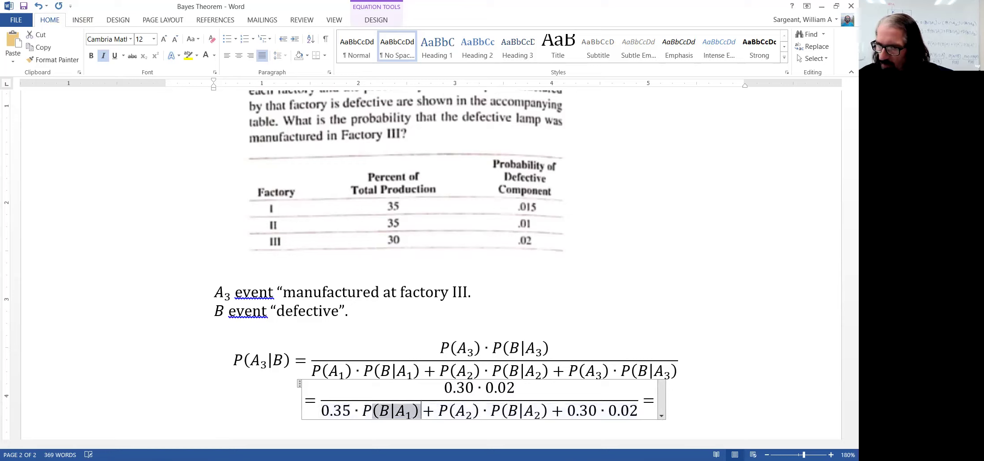
pyautogui.press('BackSpace')
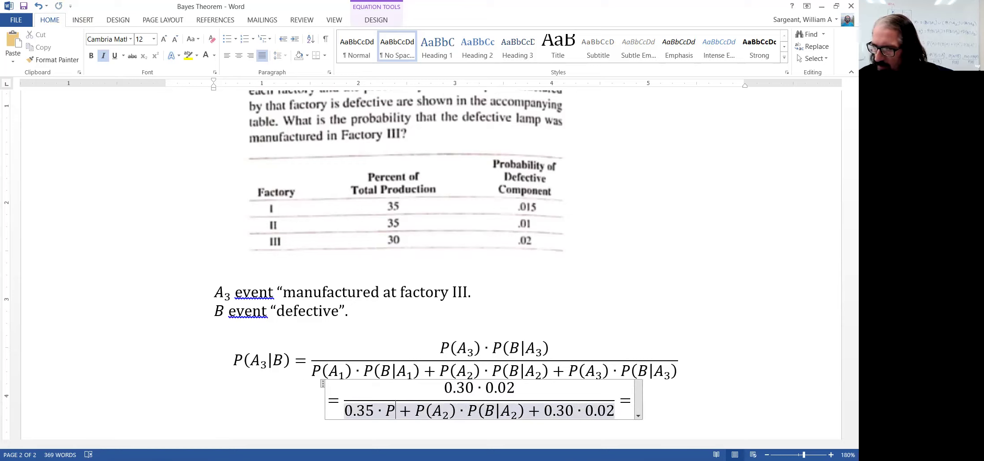
pyautogui.press('BackSpace')
pyautogui.write('0.')
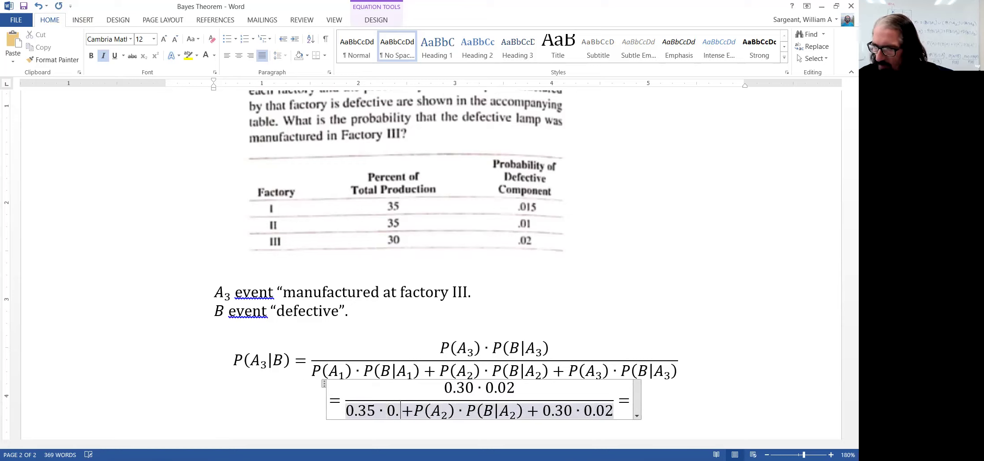
pyautogui.write('01 ')
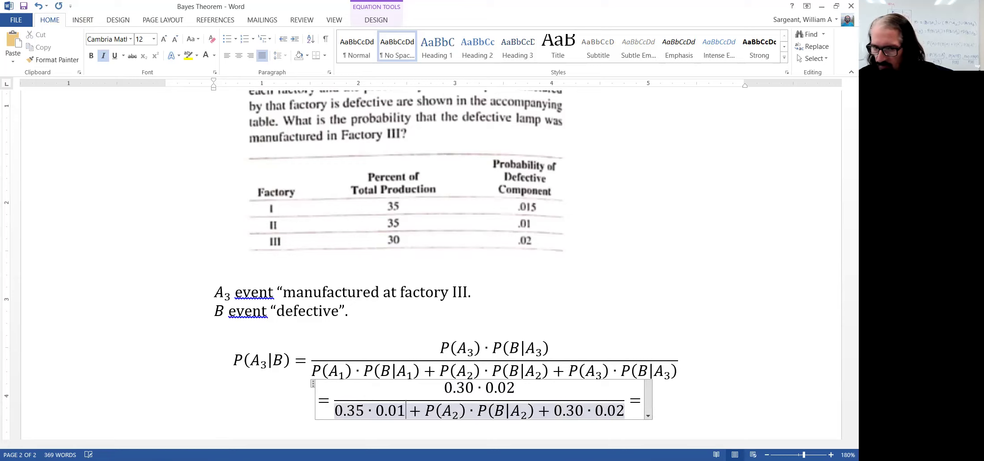
pyautogui.write('5')
# - Replace the second denominator term with 0.35·0.01
pyautogui.click(447, 410)
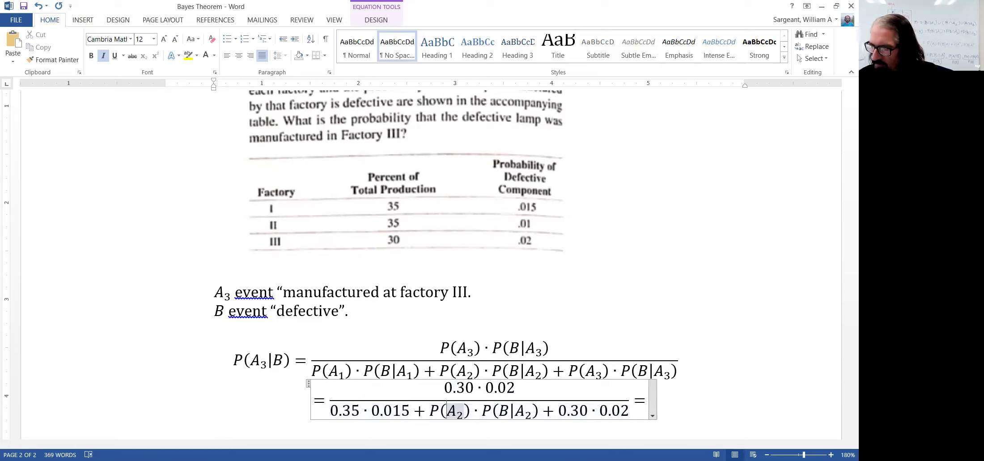
pyautogui.moveTo(447, 410); pyautogui.dragTo(456, 410)
pyautogui.click(473, 410)
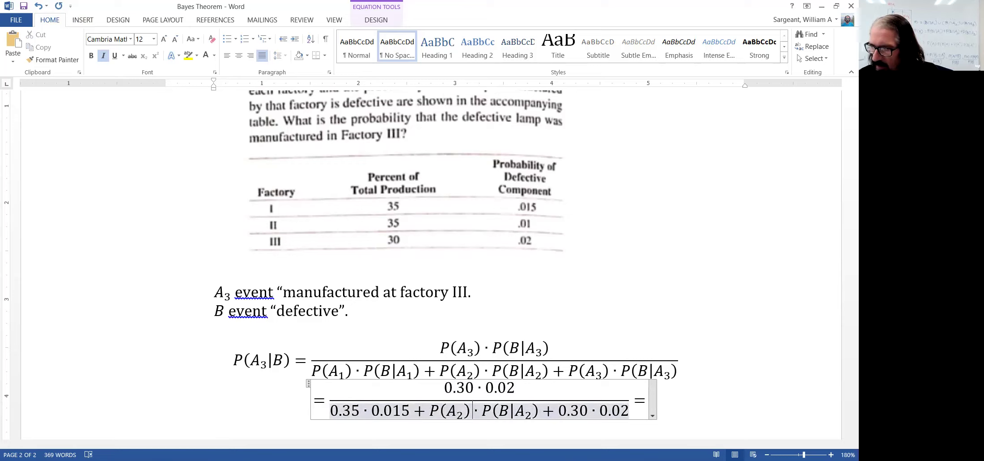
pyautogui.press('BackSpace')
pyautogui.press('BackSpace')
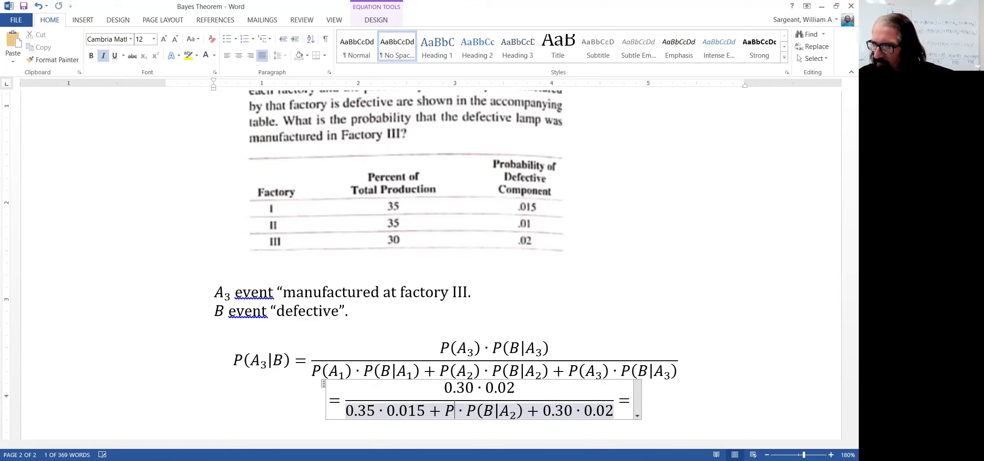
pyautogui.press('BackSpace')
pyautogui.write('0.3')
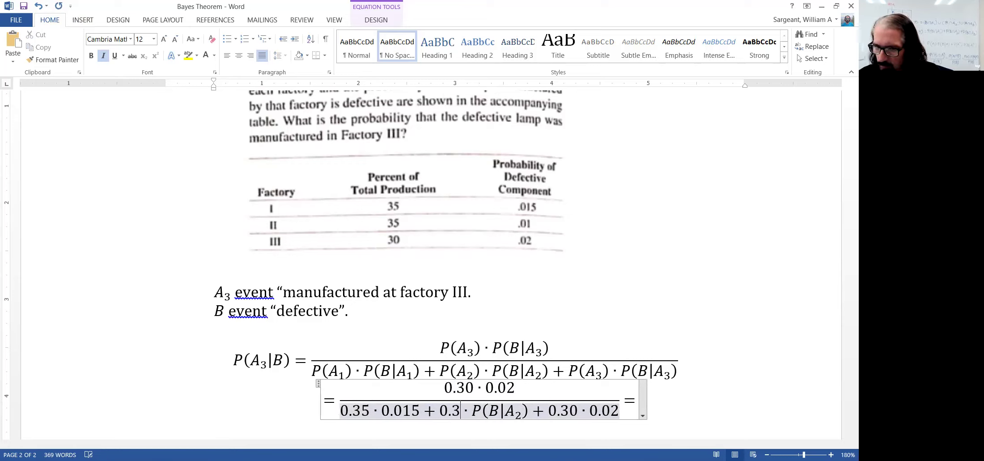
pyautogui.write('5')
pyautogui.click(505, 410)
pyautogui.click(527, 410)
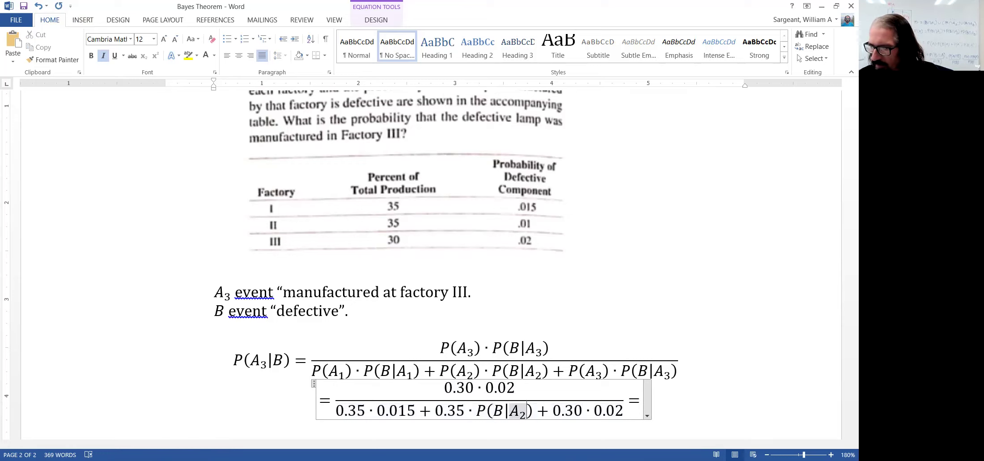
pyautogui.click(535, 410)
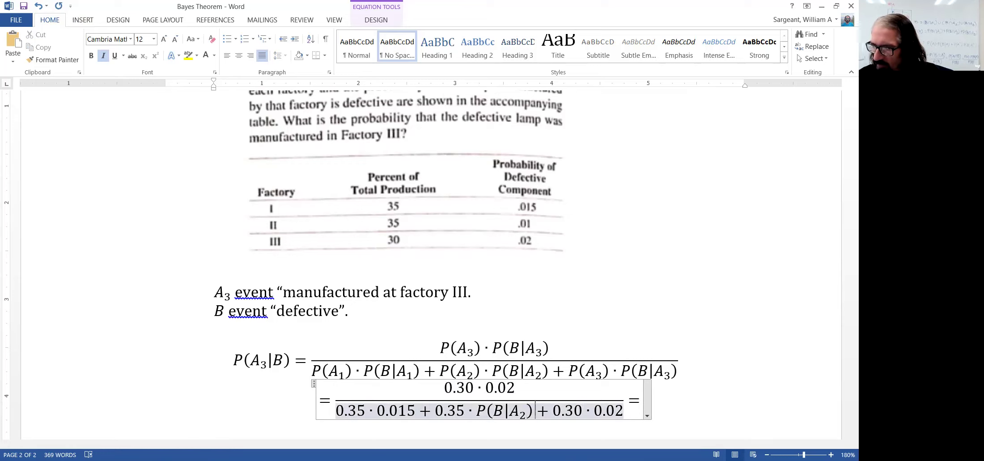
pyautogui.press('BackSpace')
pyautogui.press('BackSpace')
pyautogui.press('BackSpace')
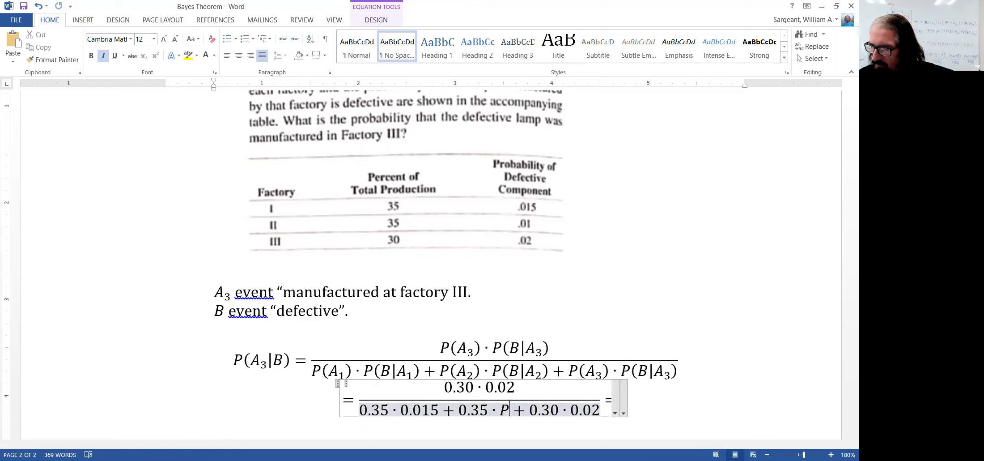
pyautogui.press('BackSpace')
pyautogui.write('0.0')
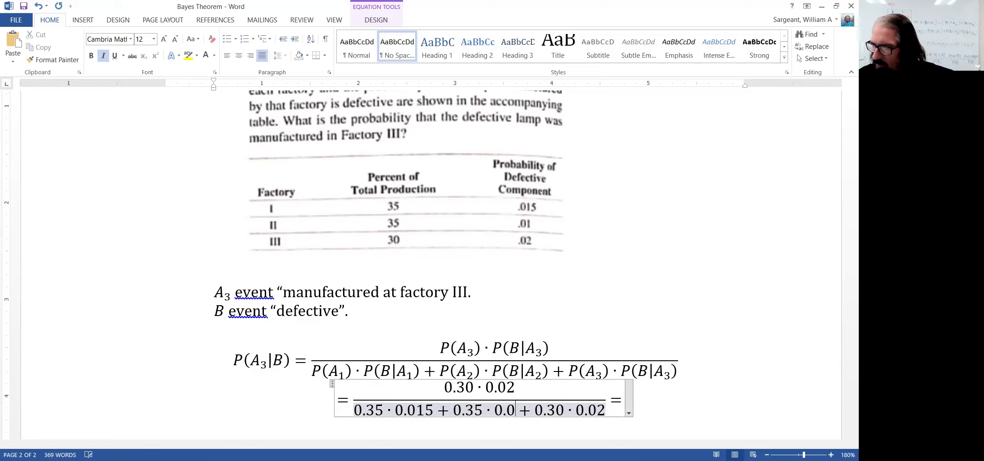
pyautogui.write('1')
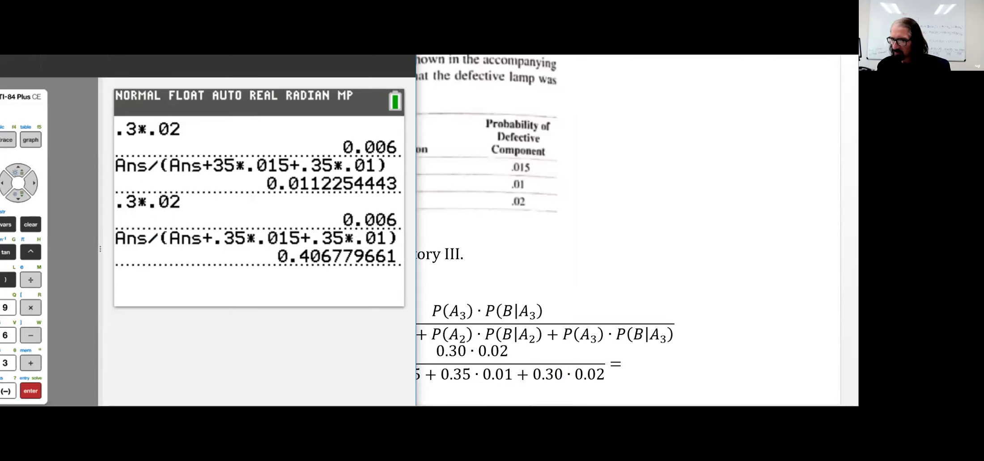
# - Check the 0.406779661 result on the TI-84 emulator, then return to Word
pyautogui.click(132, 305)
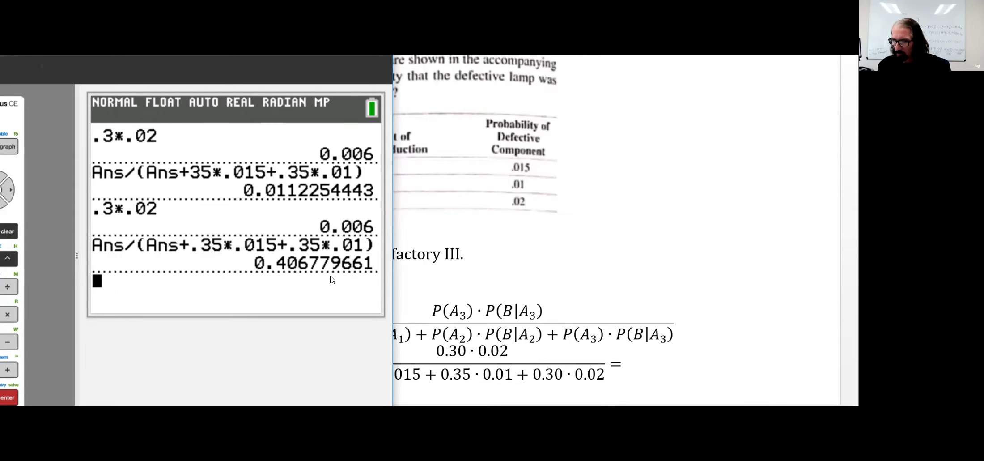
pyautogui.click(594, 354)
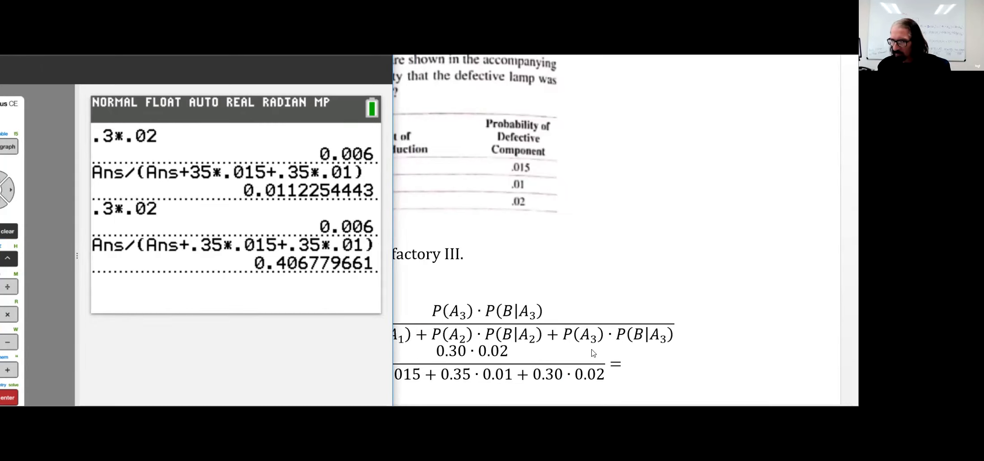
# - End the substituted equation with the result 0.4068, then bring the calculator back
pyautogui.click(620, 358)
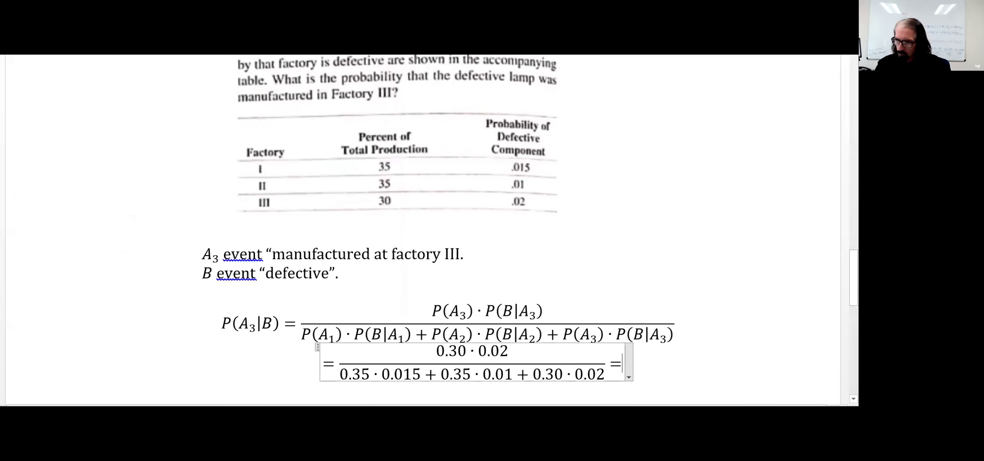
pyautogui.write('0.')
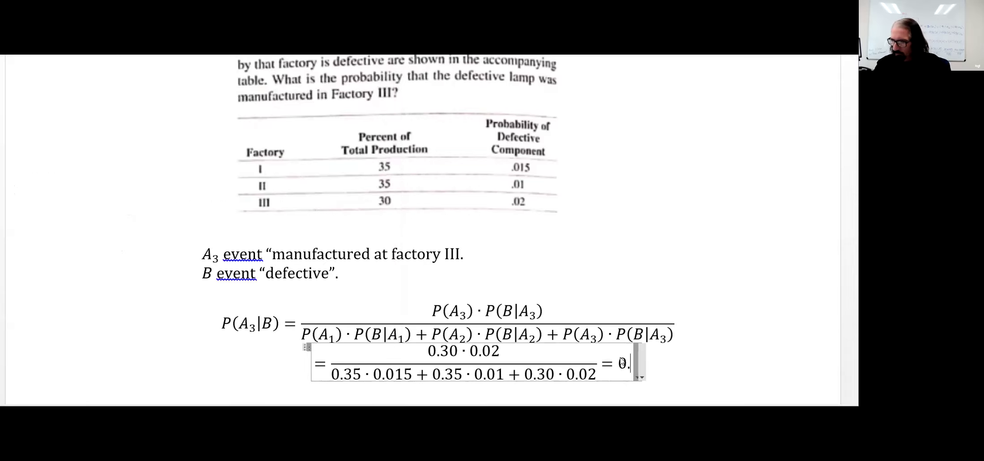
pyautogui.write('4068')
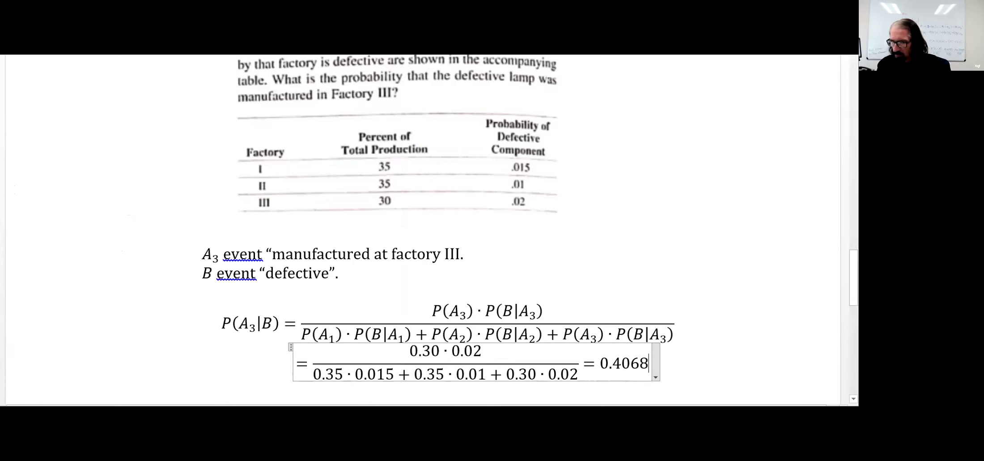
pyautogui.hotkey('alt', 'Tab')
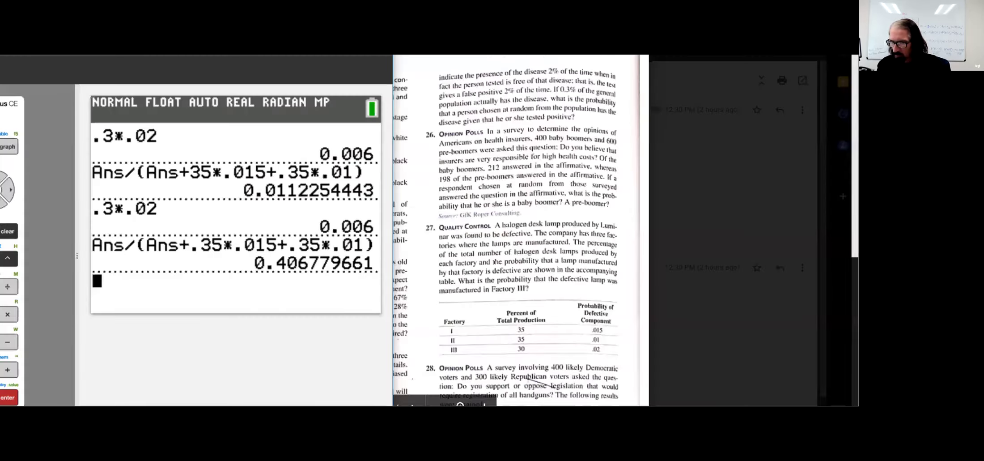
pyautogui.hotkey('alt', 'Tab')
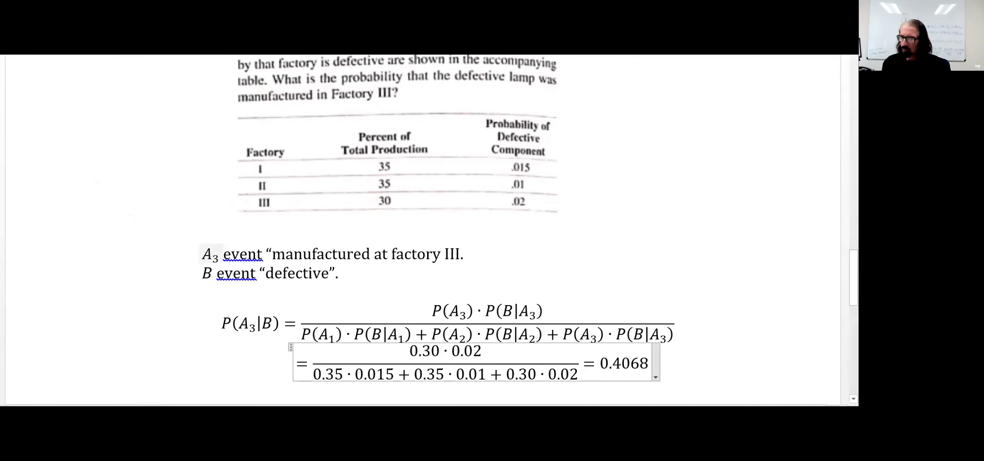
pyautogui.click(324, 124)
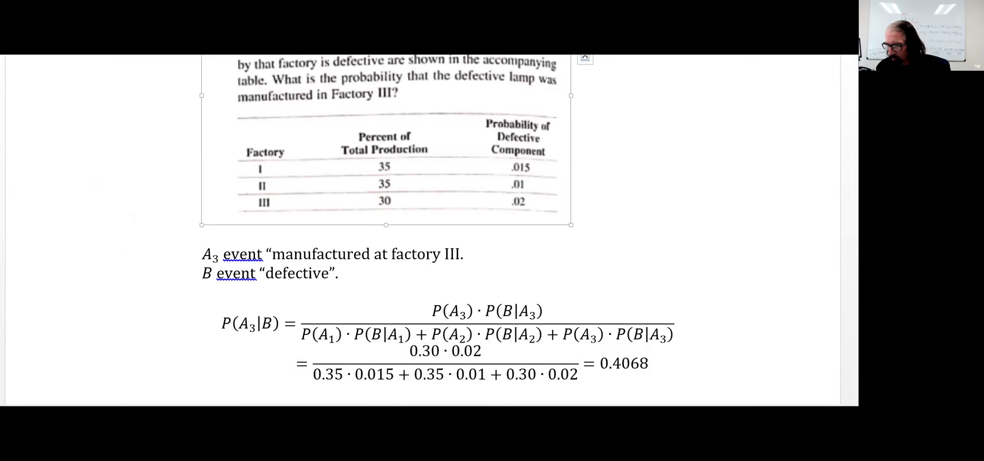
pyautogui.hotkey('alt', 'Tab')
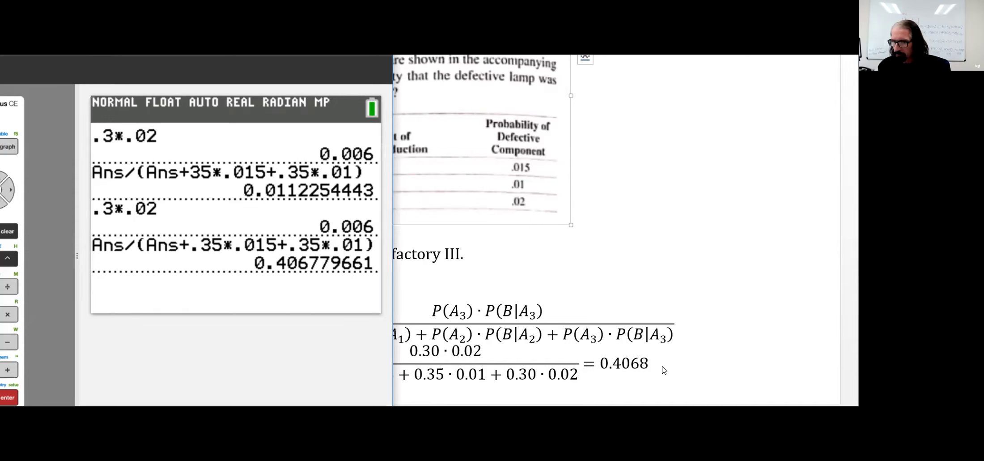
# - Evaluate 0.3*0.02/(0.35*0.015+0.35*0.01+0.3*0.02) on the TI-84, giving 0.406779661
pyautogui.click(294, 292)
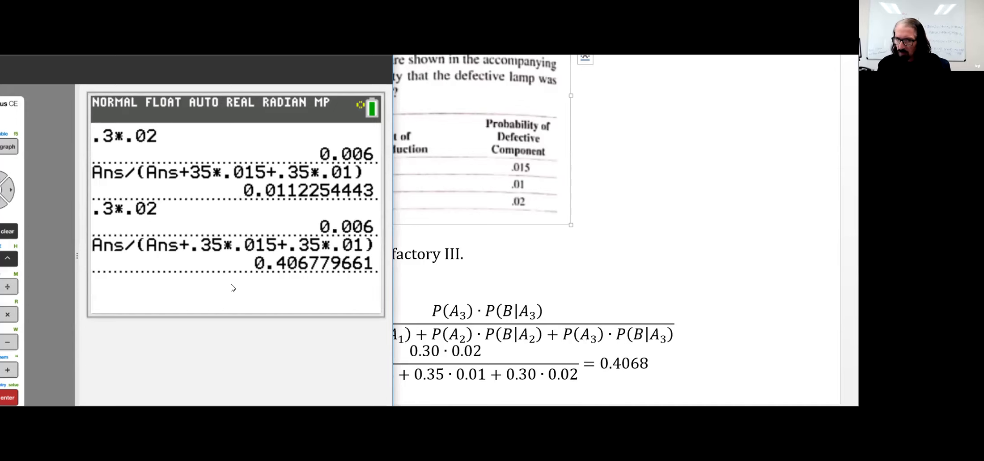
pyautogui.write('0')
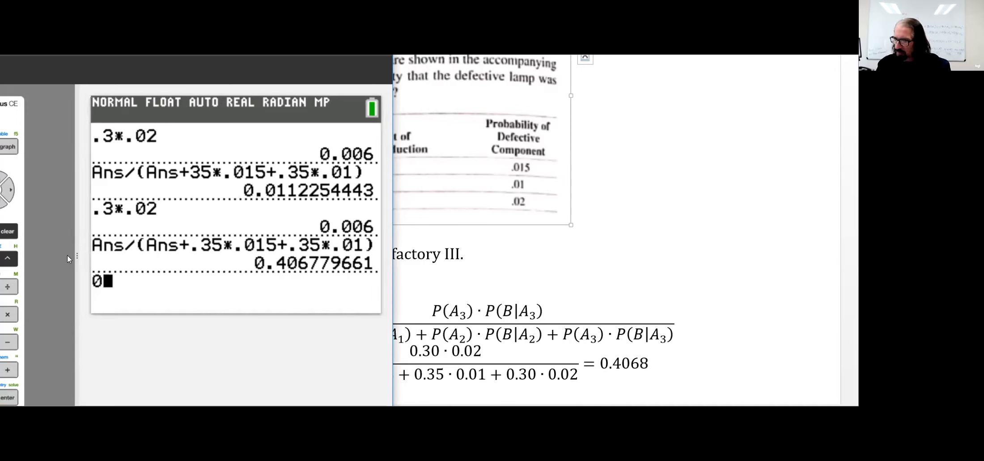
pyautogui.write('.')
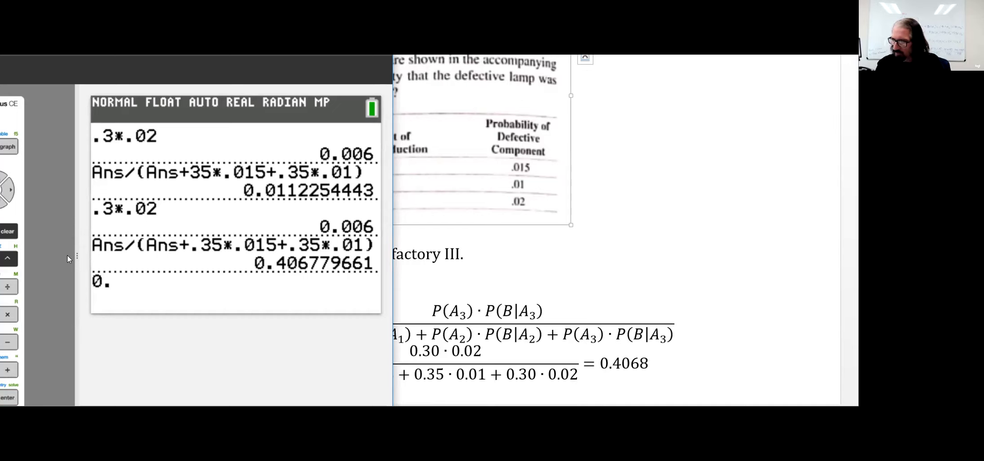
pyautogui.write('3*')
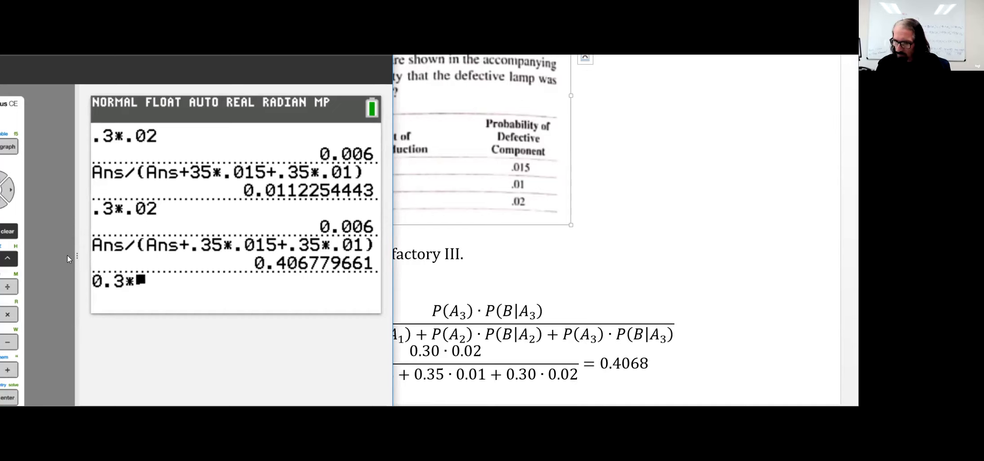
pyautogui.write('0.0')
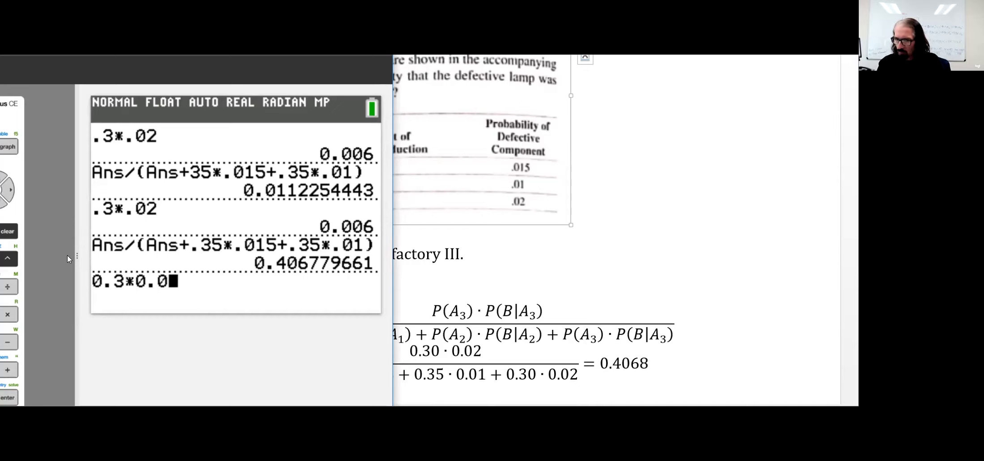
pyautogui.write('2')
pyautogui.write('/')
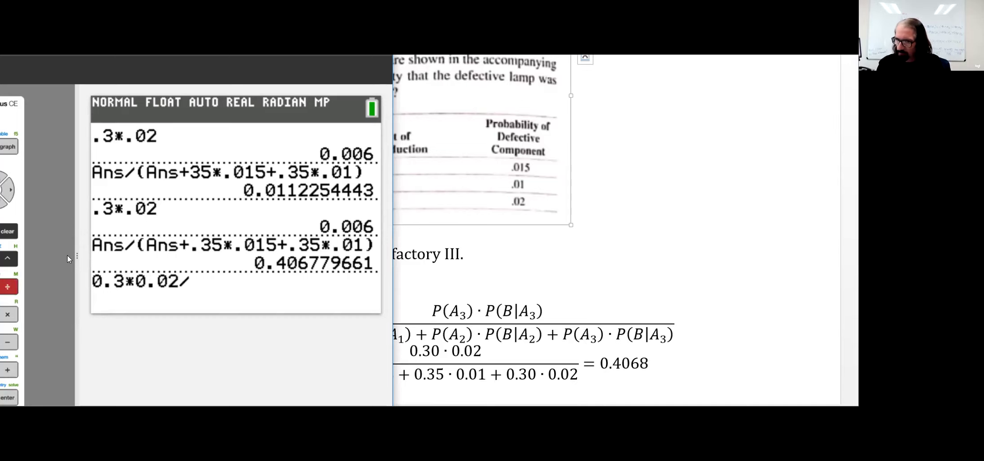
pyautogui.write('(')
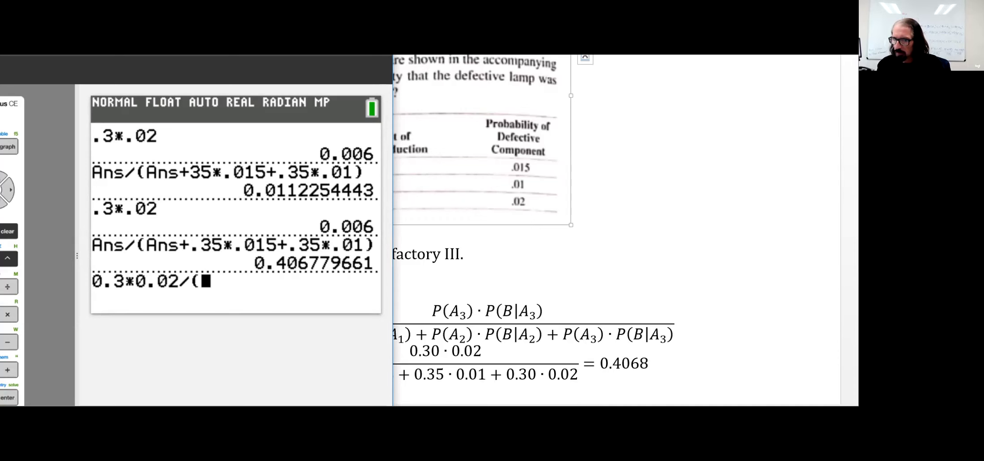
pyautogui.write('0.')
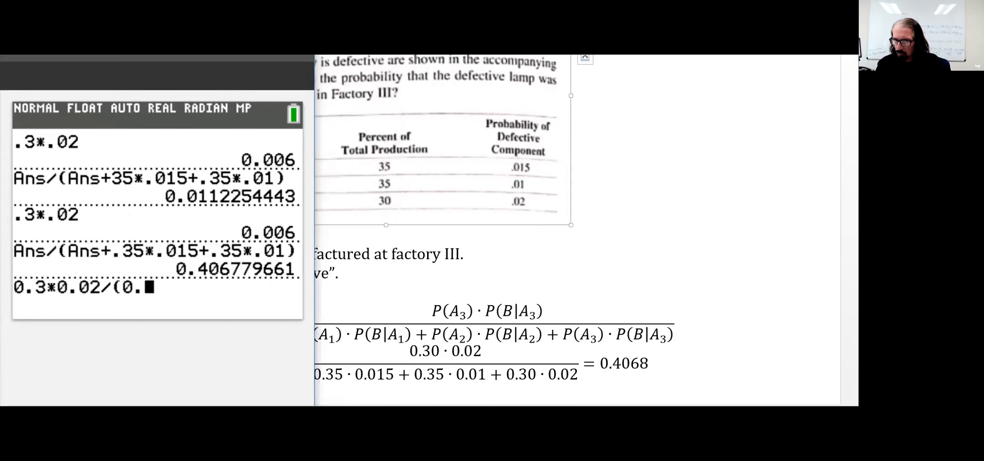
pyautogui.write('35')
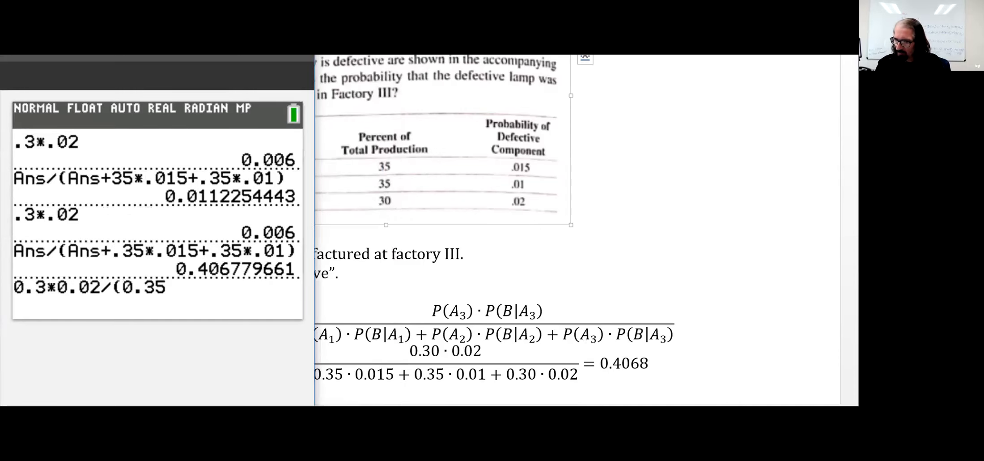
pyautogui.write('*0.0')
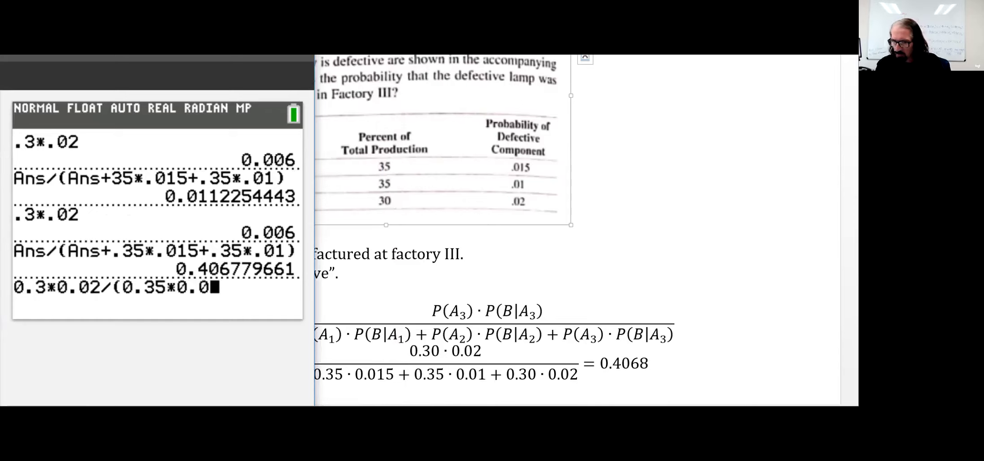
pyautogui.write('15')
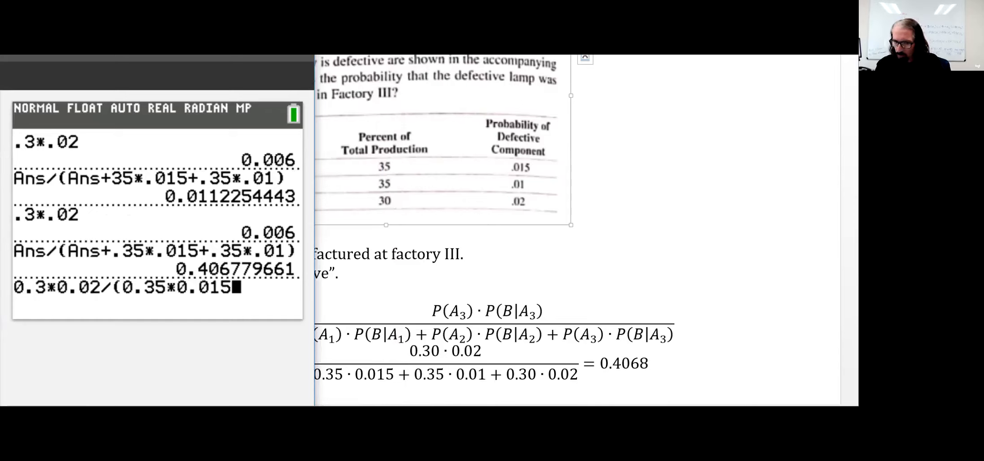
pyautogui.write('+0.35')
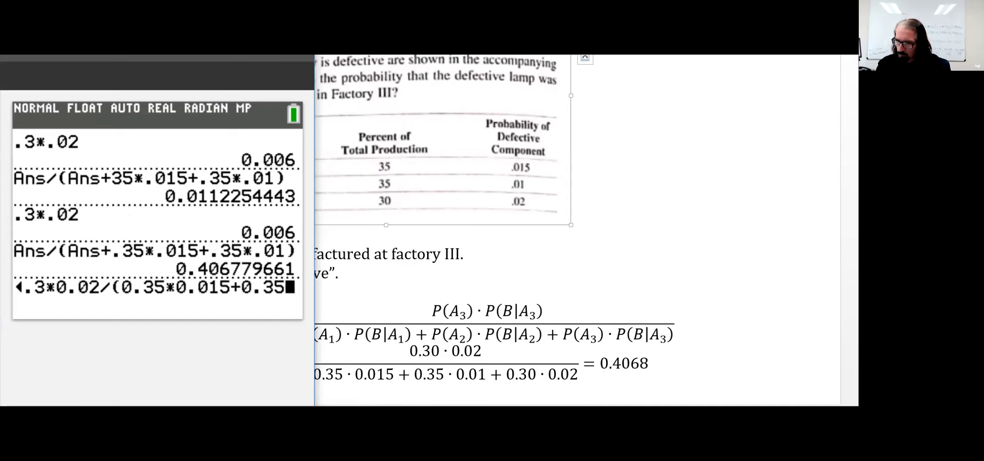
pyautogui.write('*0.01')
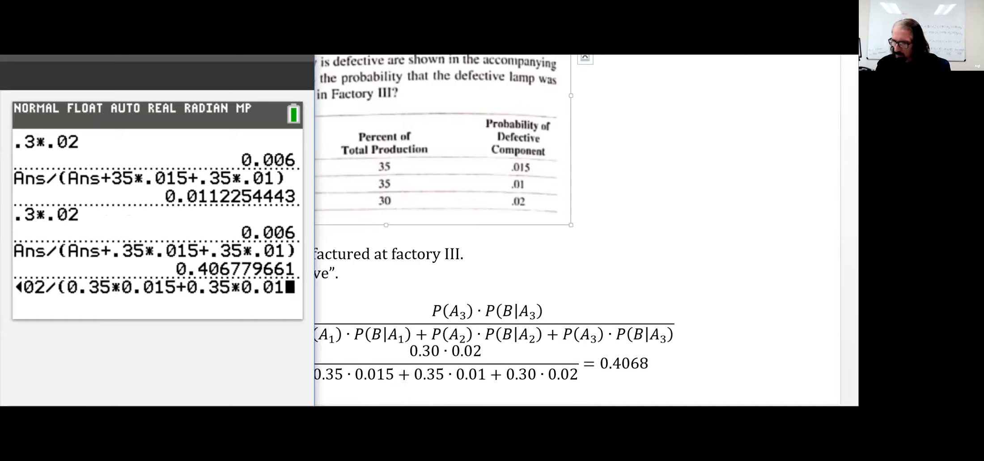
pyautogui.write('+')
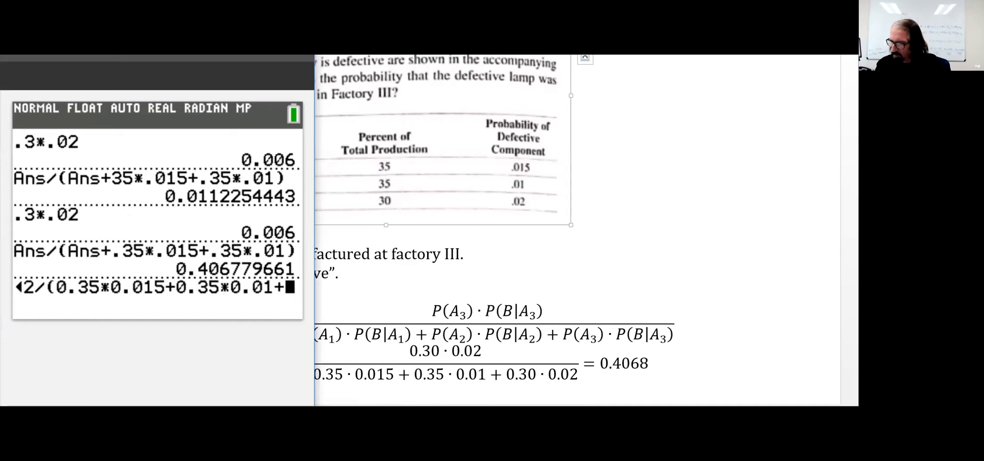
pyautogui.write('0.')
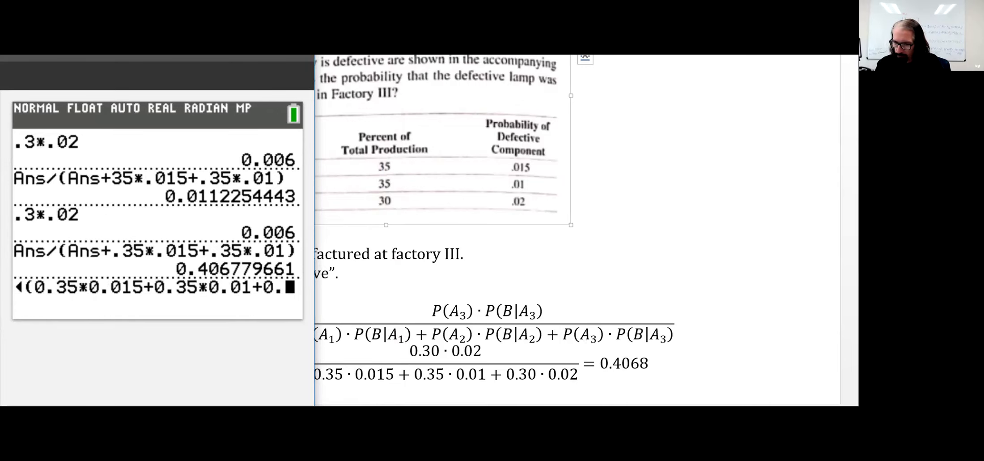
pyautogui.write('3*')
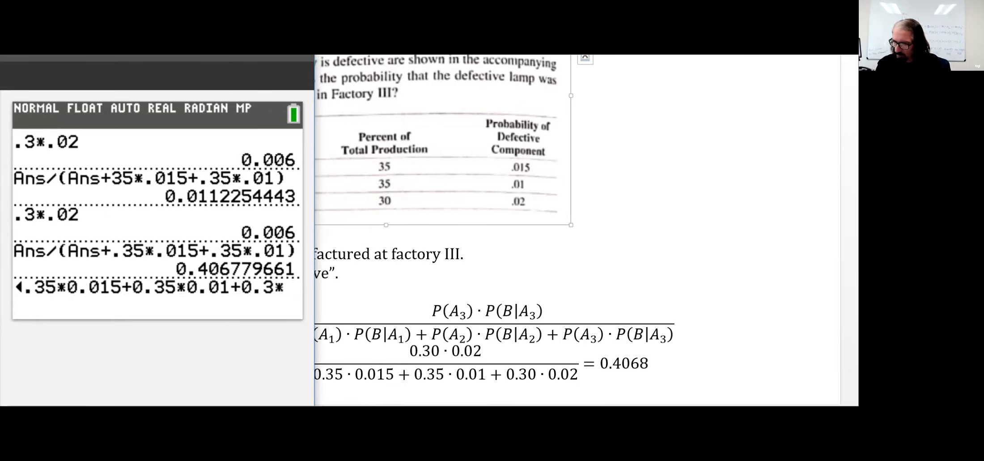
pyautogui.write('0.02')
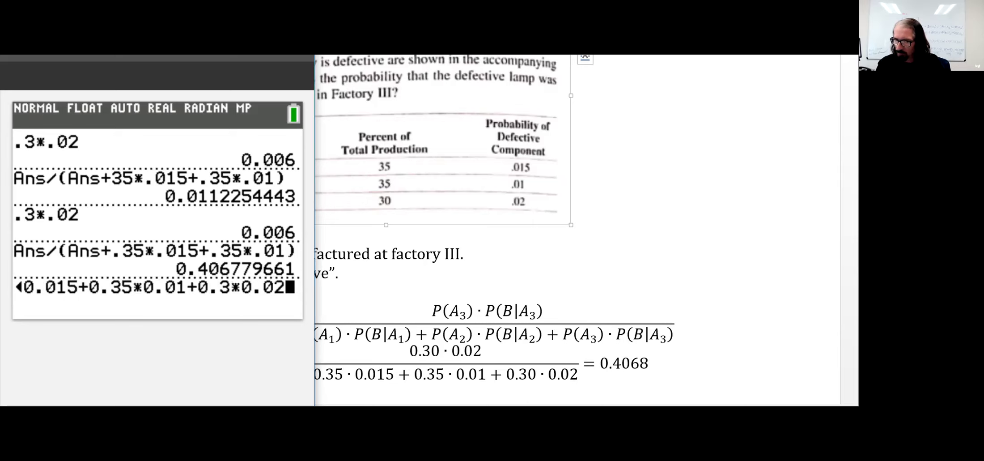
pyautogui.press('Return')
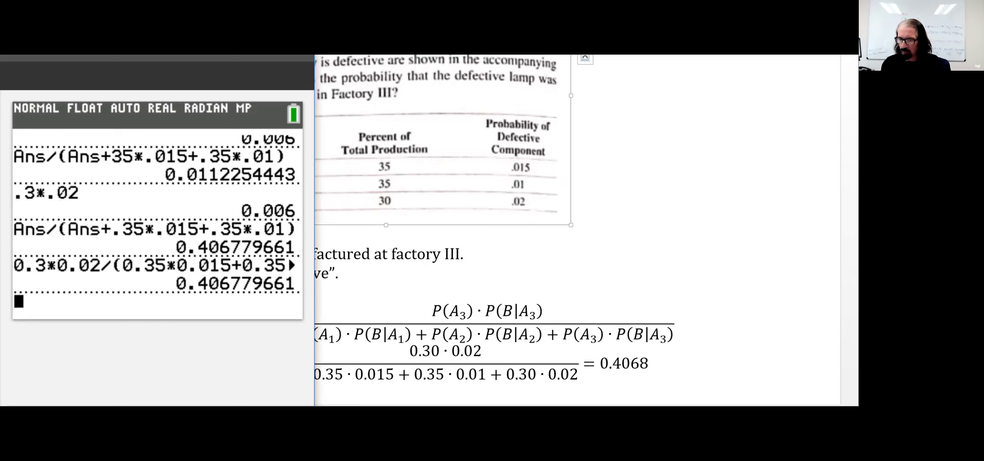